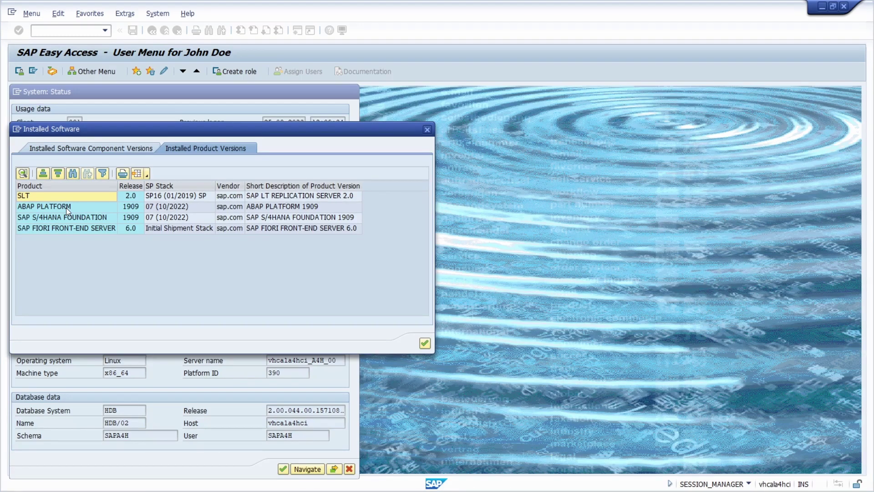
Step: Select the ABAP PLATFORM 1909 entry in Installed Product Versions, then close the list
left_click(131, 210)
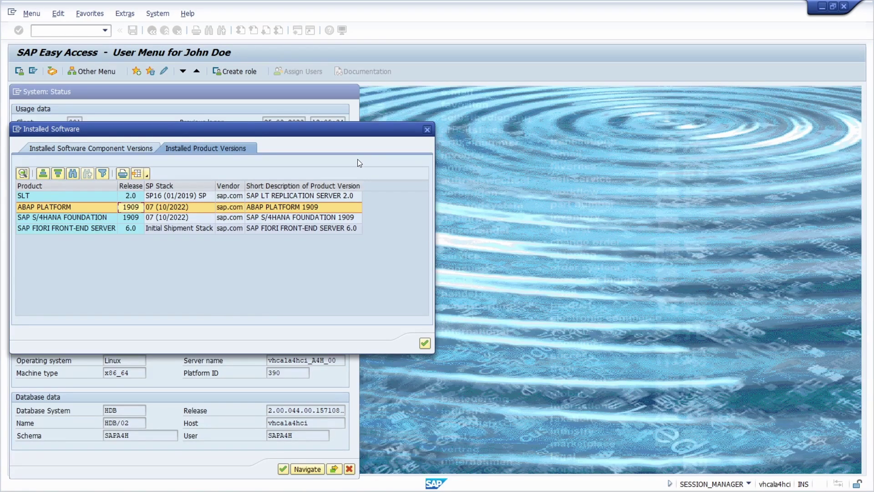
left_click(427, 130)
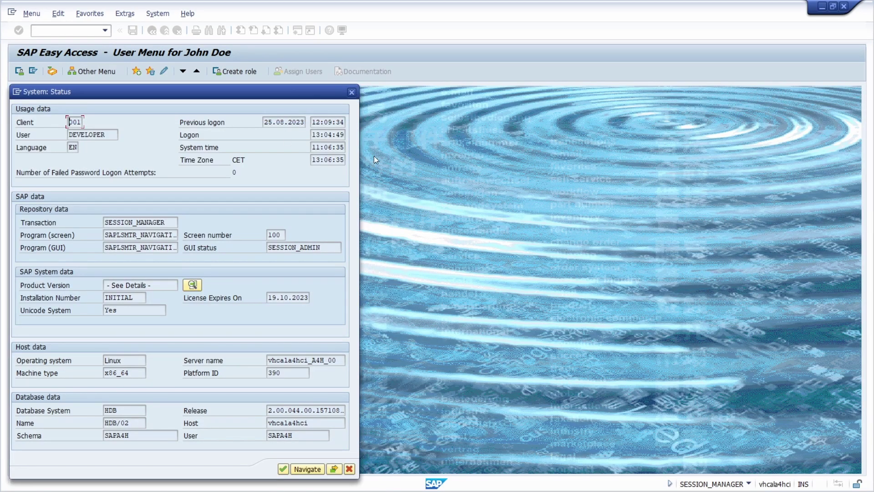
Step: Close System: Status and open the Object Navigator with se80
left_click(351, 92)
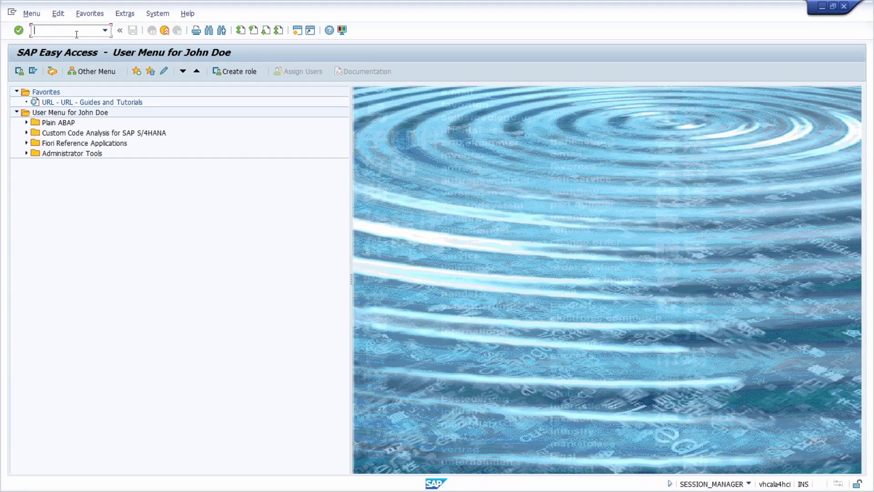
type("se80")
key("Return")
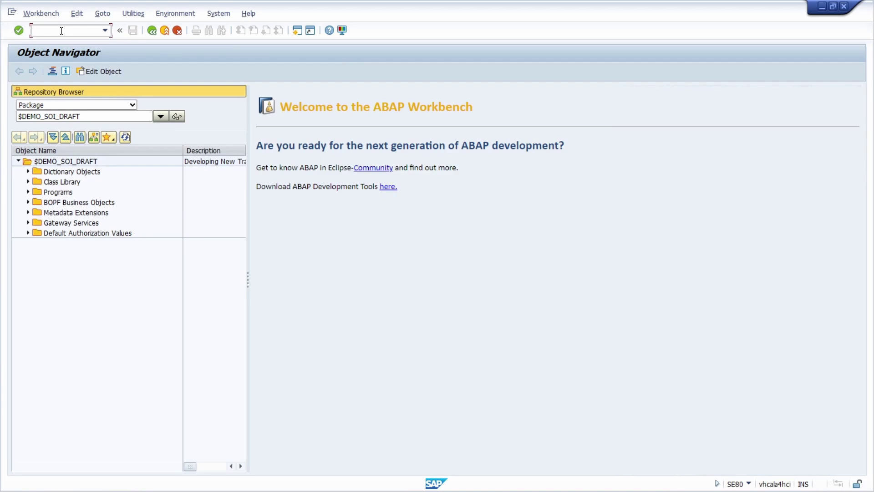
Step: Switch to the ABAP Editor (/nse38), then to the Function Builder (/nse37)
type("/nse38")
key("Return")
left_click(43, 32)
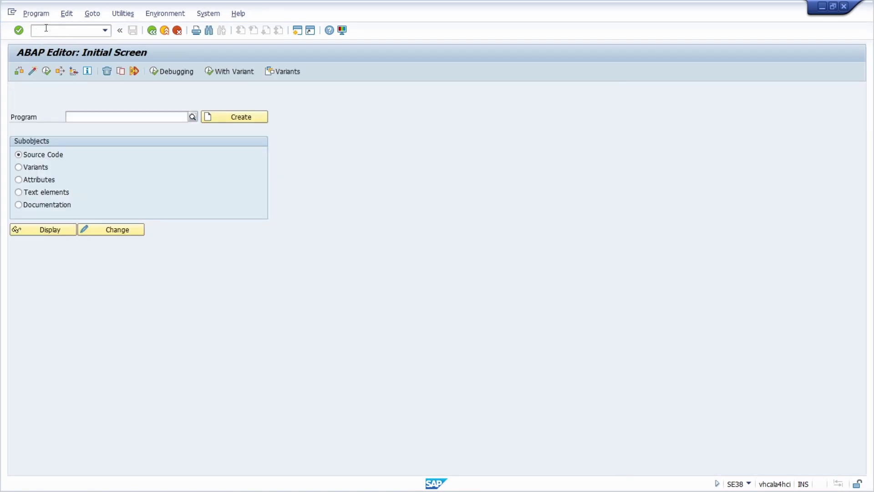
type("/nse37")
key("Return")
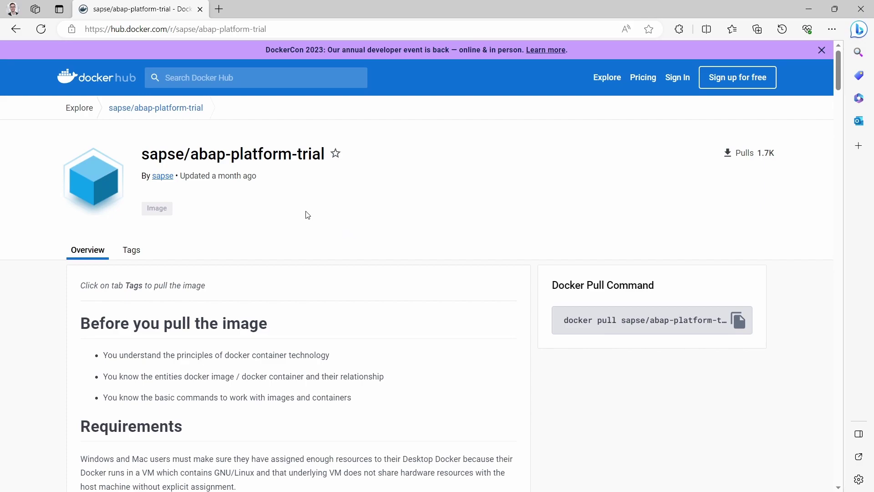
Step: Scroll to the Requirements and highlight the Windows lines: 4 CPUs, 16GB memory, 170GB disk
scroll(306, 215, "down", 3)
scroll(308, 214, "down", 3)
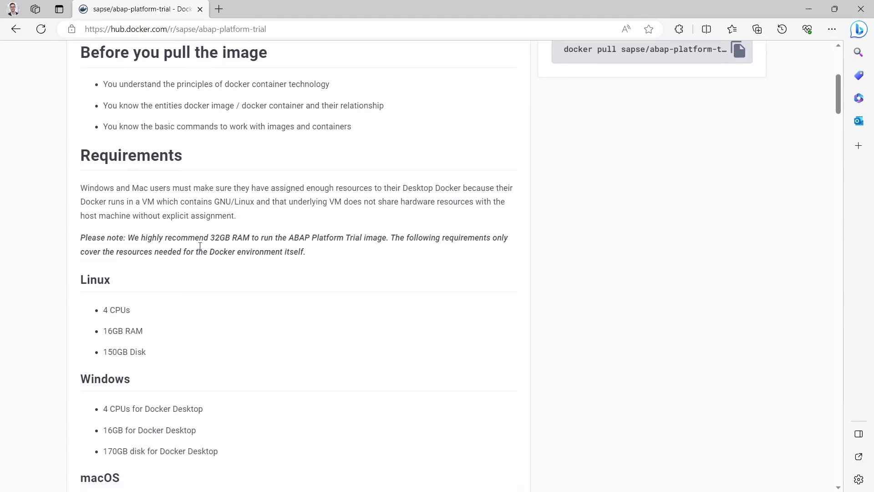
scroll(128, 224, "down", 2)
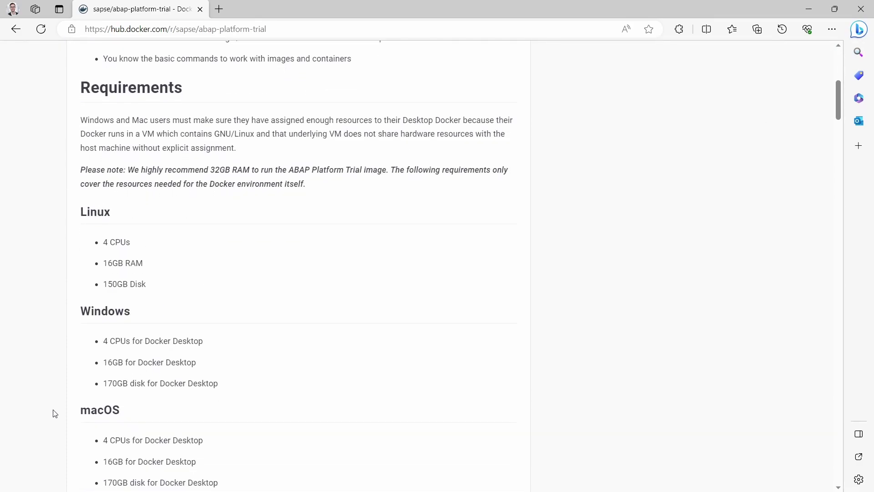
scroll(55, 412, "down", 2)
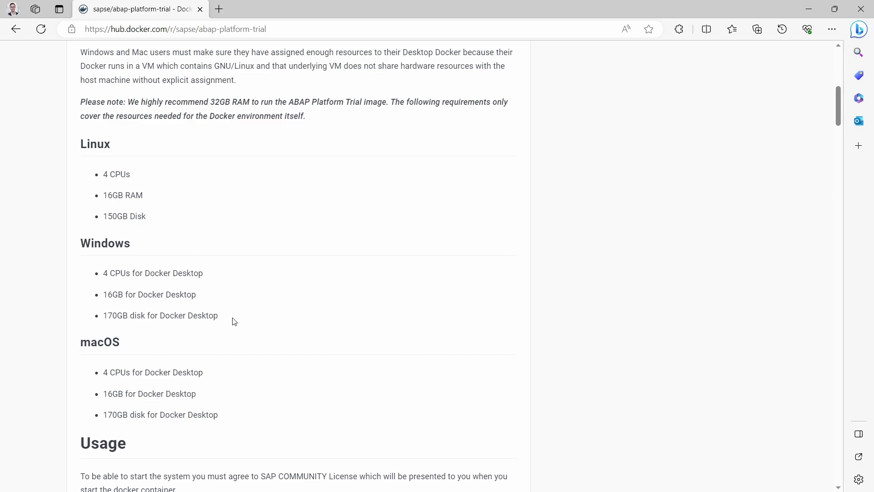
left_click_drag(234, 320, 96, 273)
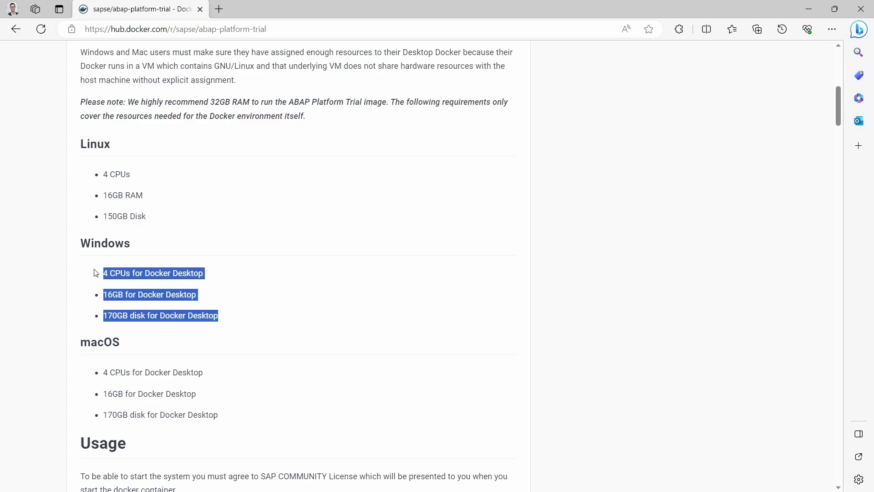
left_click(237, 314)
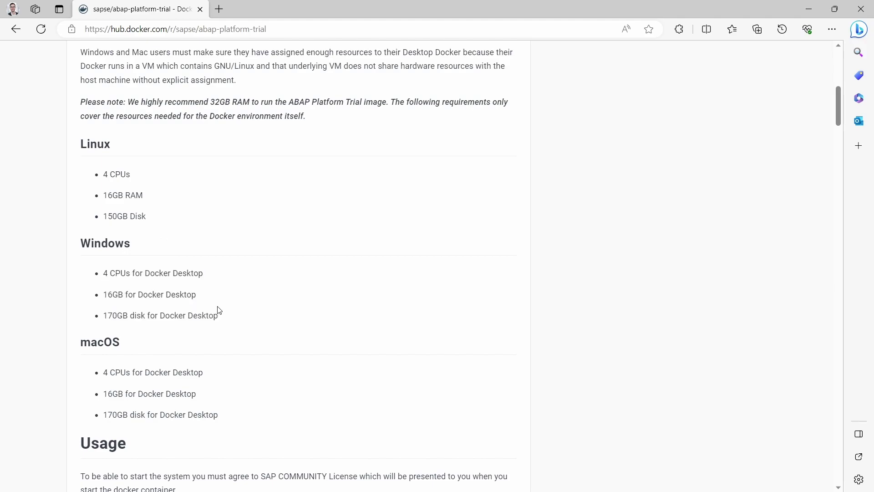
left_click_drag(104, 275, 260, 273)
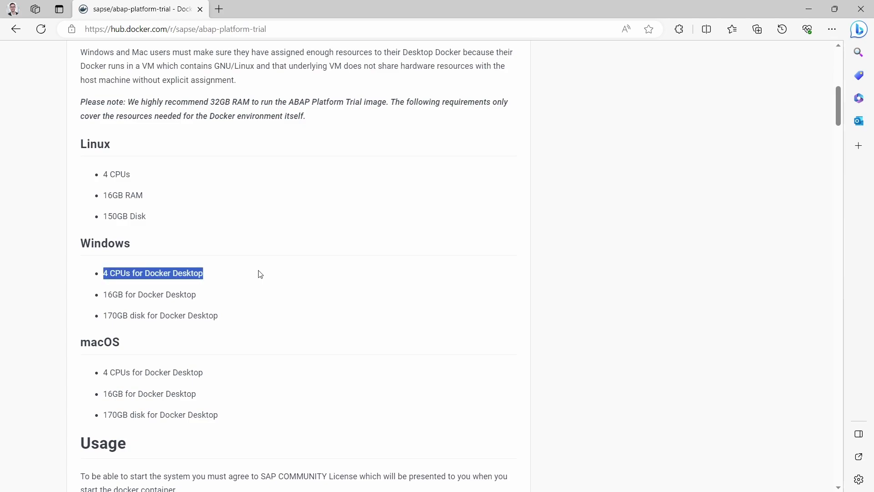
left_click(238, 286)
left_click_drag(106, 294, 252, 305)
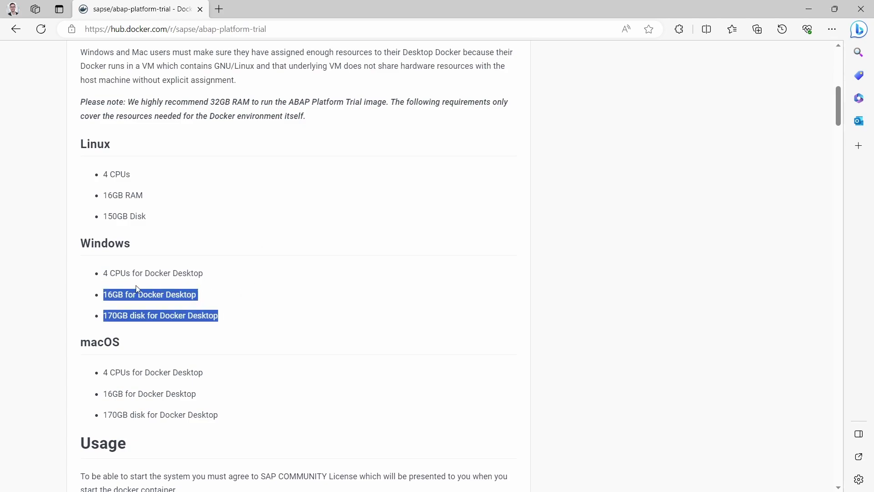
left_click(156, 293)
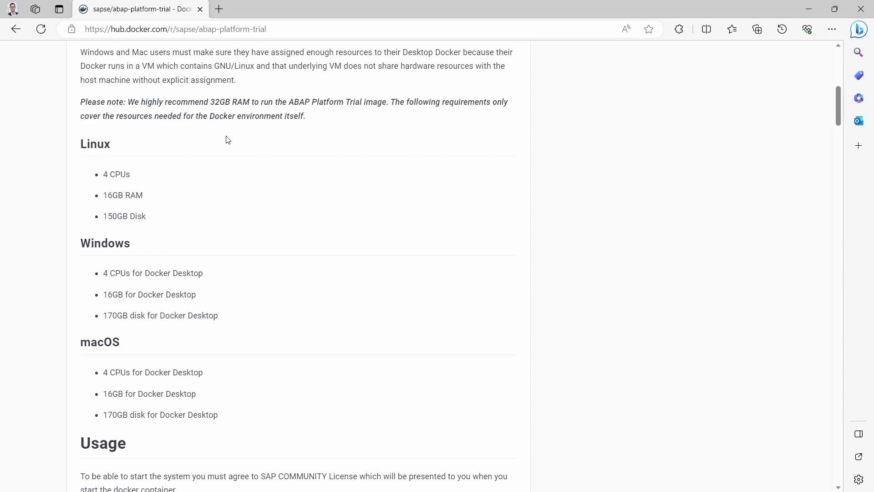
Step: Highlight the 32GB RAM recommendation and the 16GB Windows figure, then scroll back up
left_click_drag(211, 103, 250, 109)
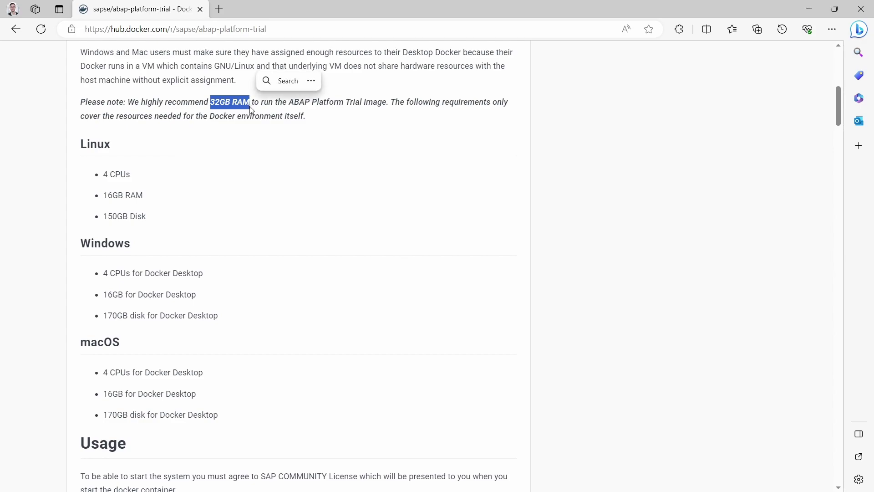
left_click(303, 179)
double_click(106, 295)
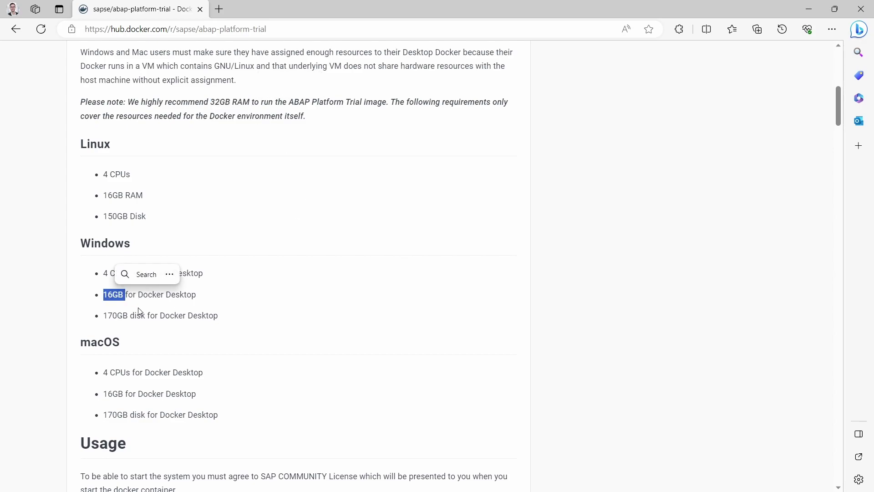
left_click(221, 300)
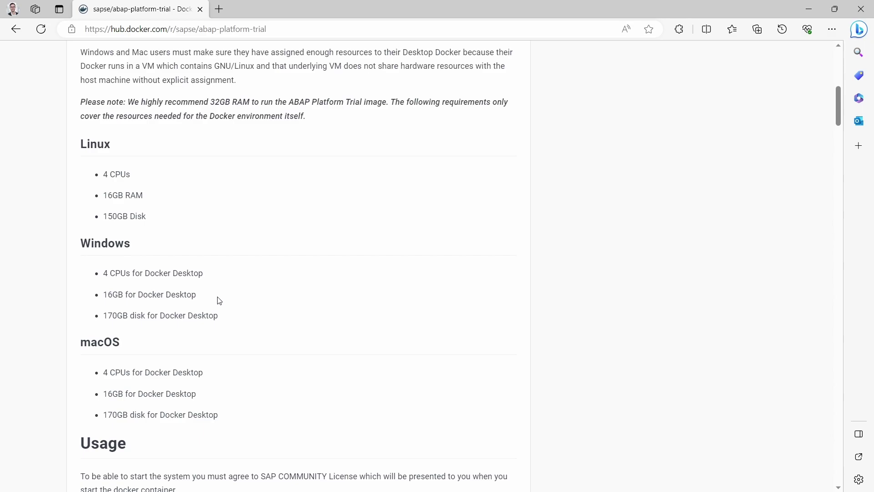
double_click(216, 101)
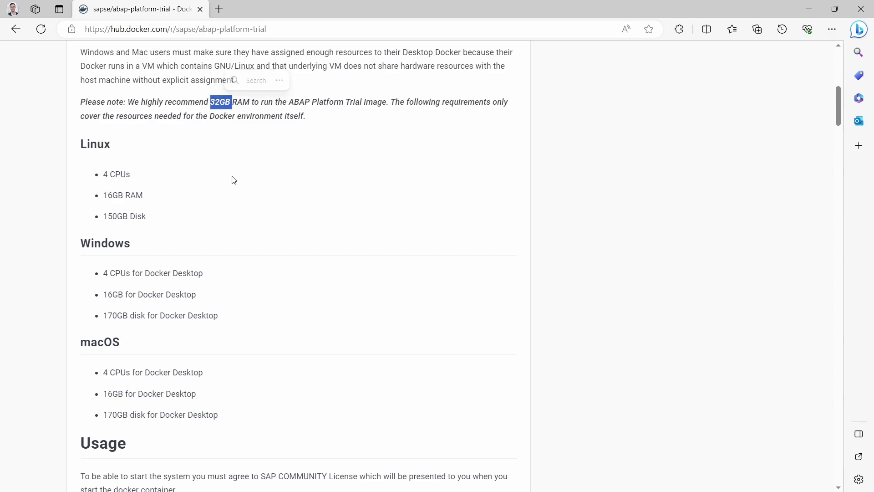
left_click(283, 142)
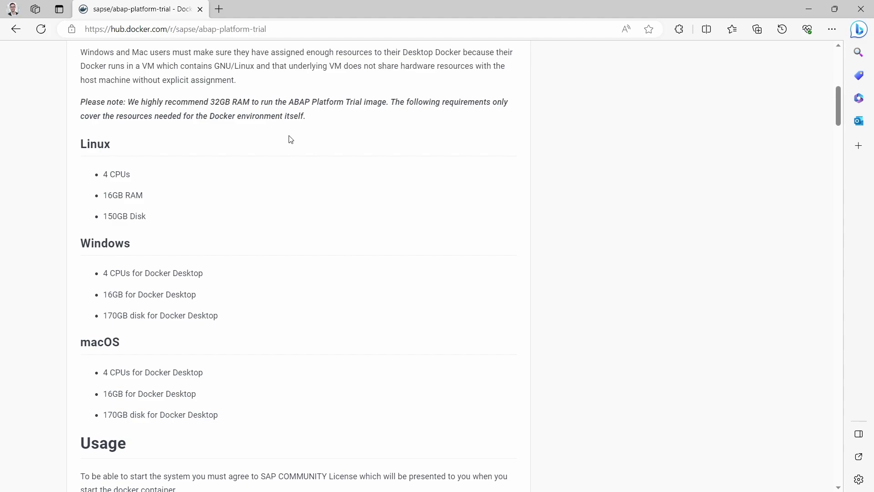
scroll(317, 200, "up", 8)
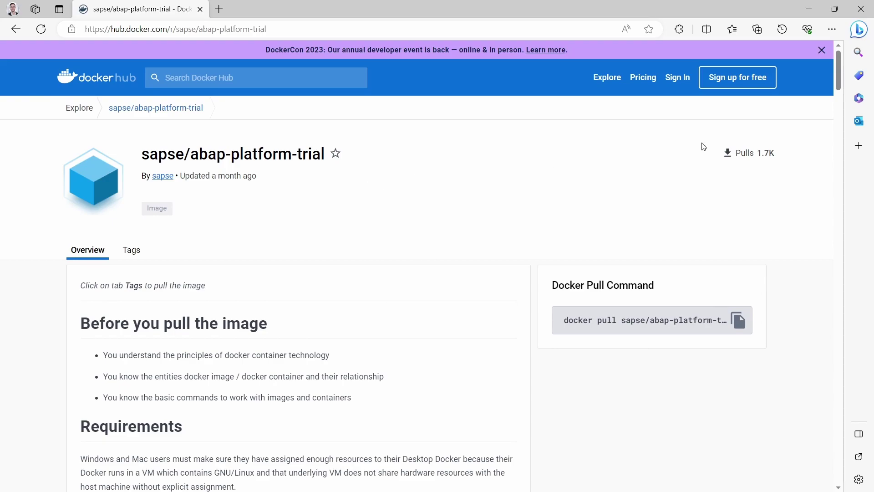
left_click(754, 86)
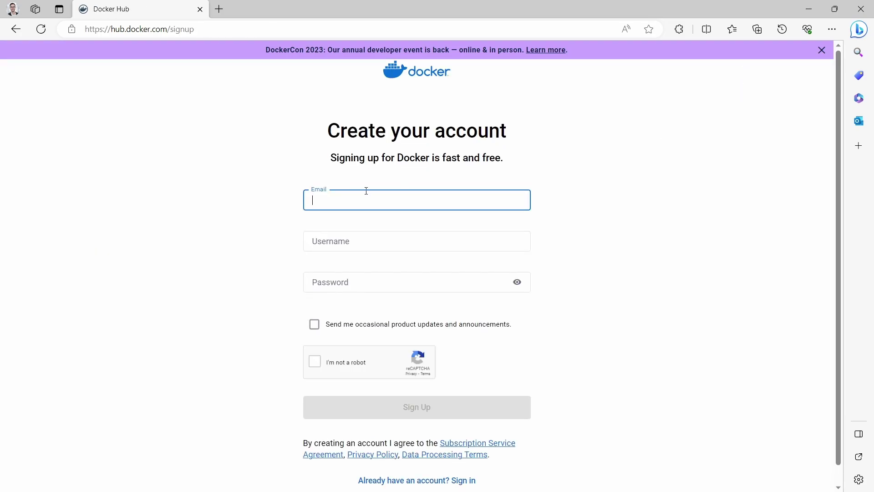
left_click(339, 244)
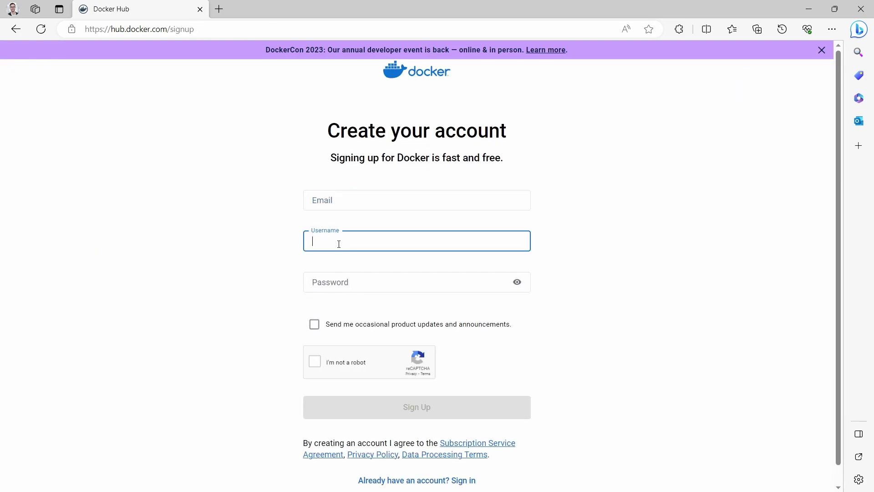
left_click(311, 283)
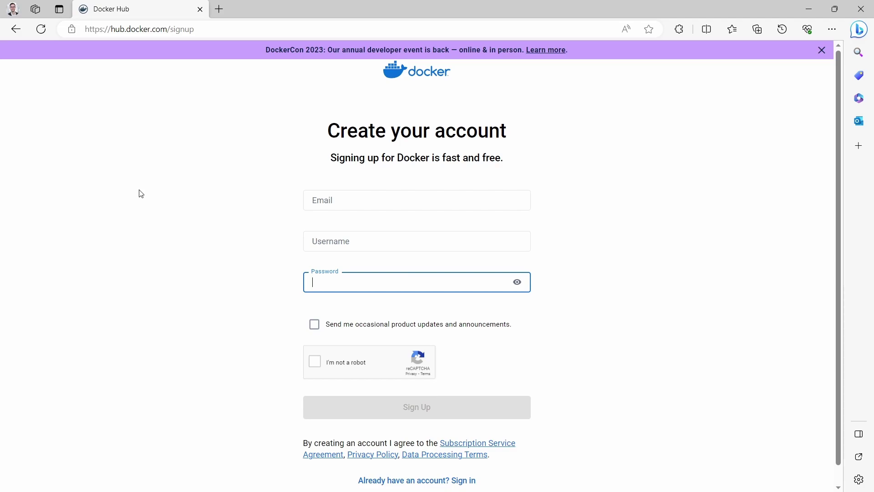
left_click(14, 30)
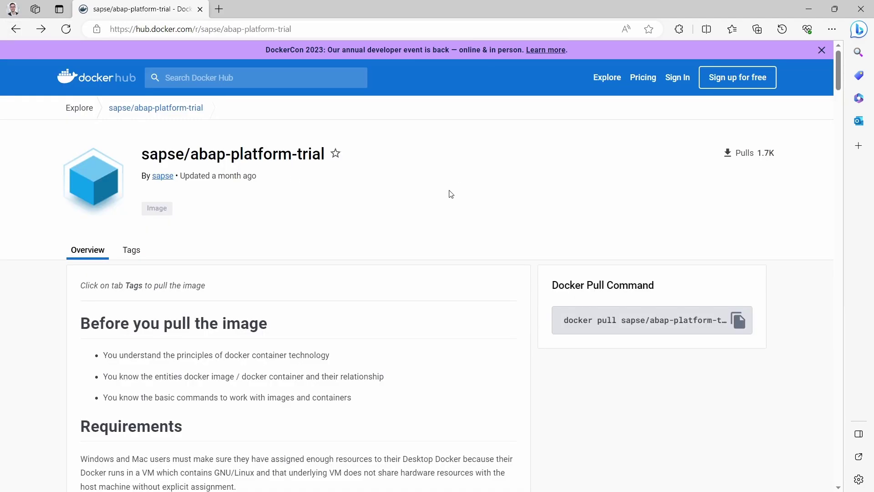
Step: On the Docker login page, paste the account username and continue to the password step
left_click(677, 80)
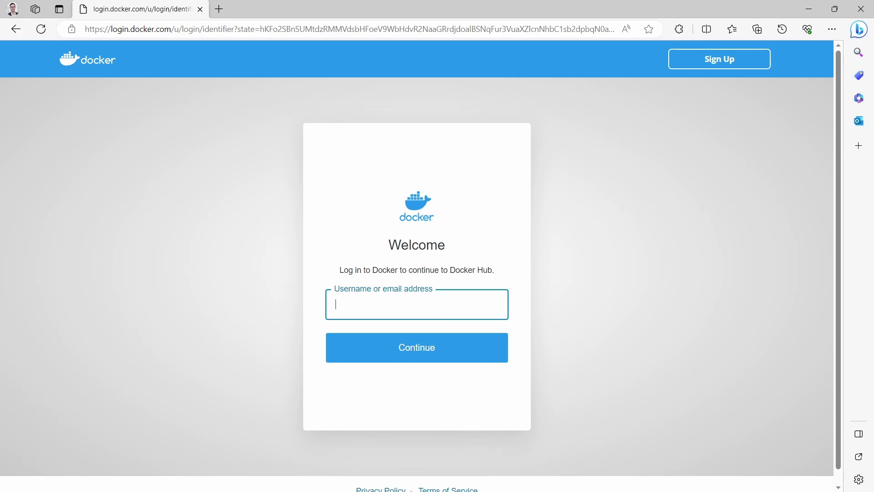
left_click(354, 307)
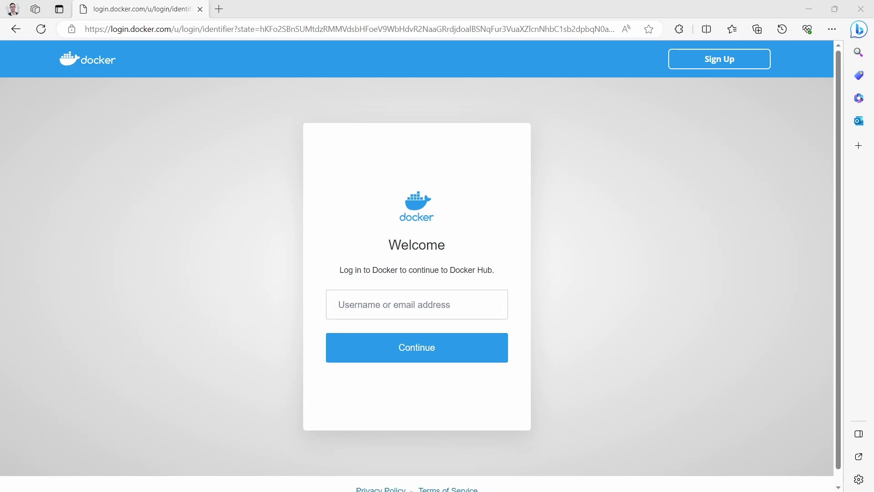
left_click(381, 296)
type("SAPABAPTrial1909")
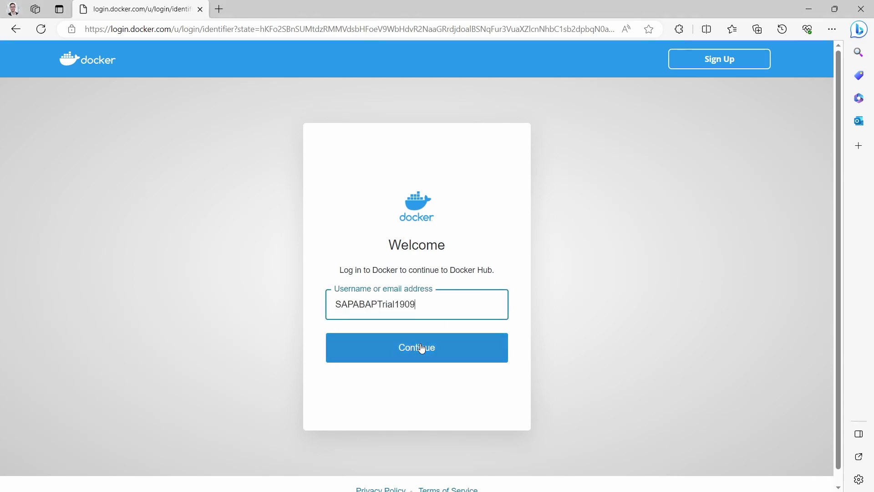
left_click(423, 347)
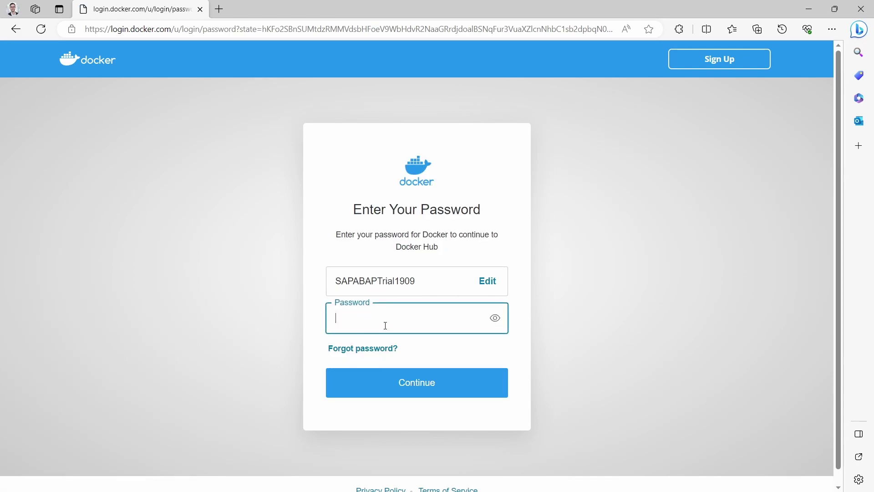
Step: Submit the account password, decline saving it, and go to the Docker Hub welcome page
type("*********")
key("Return")
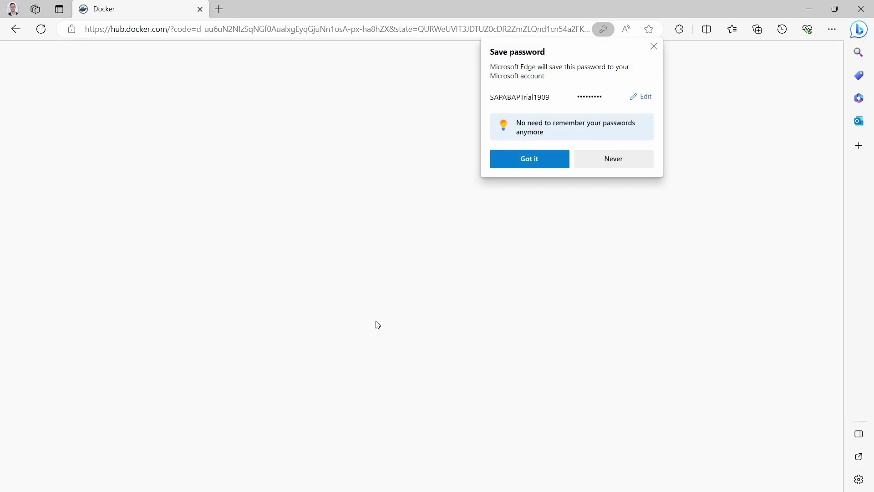
left_click(653, 47)
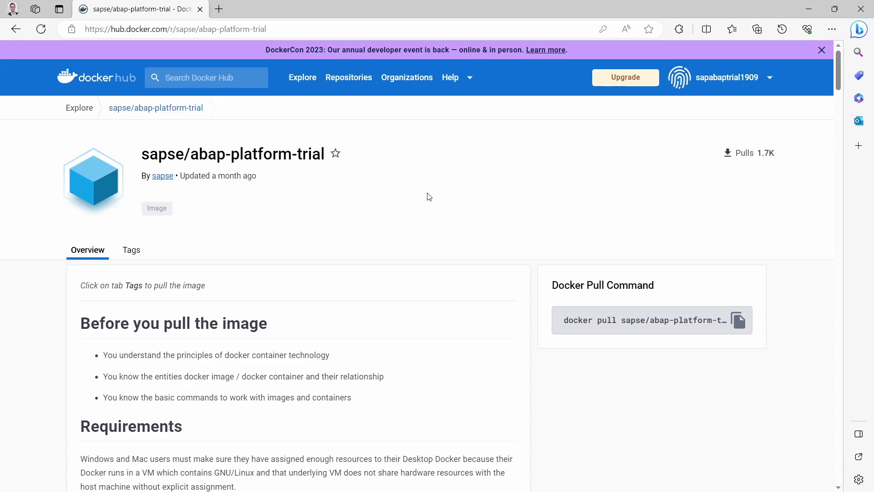
left_click(96, 79)
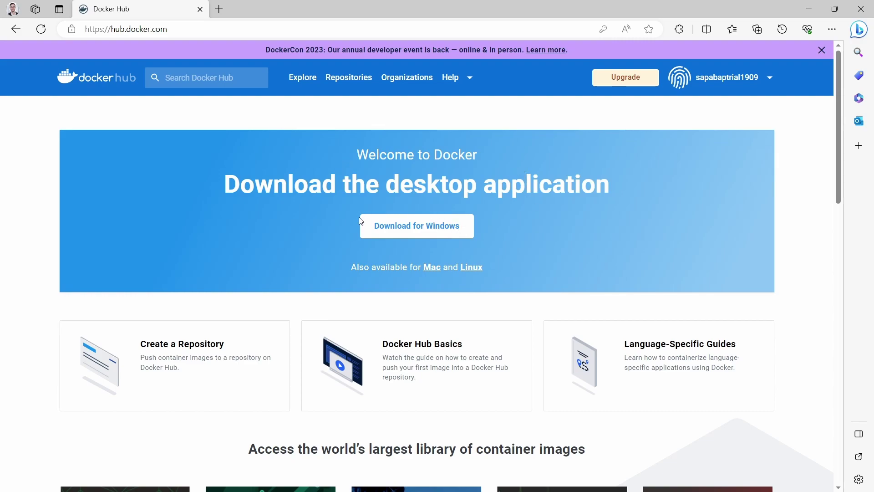
Step: Download Docker Desktop Installer.exe for Windows and run it from Downloads
left_click(416, 231)
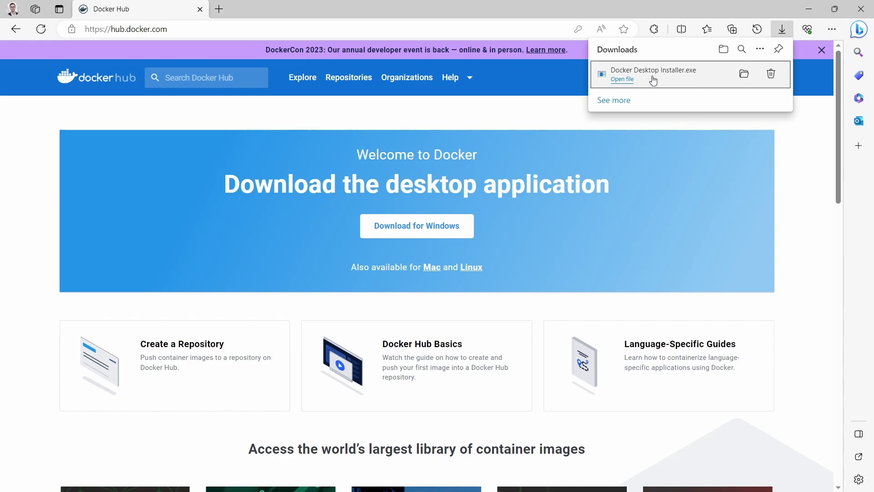
left_click(622, 79)
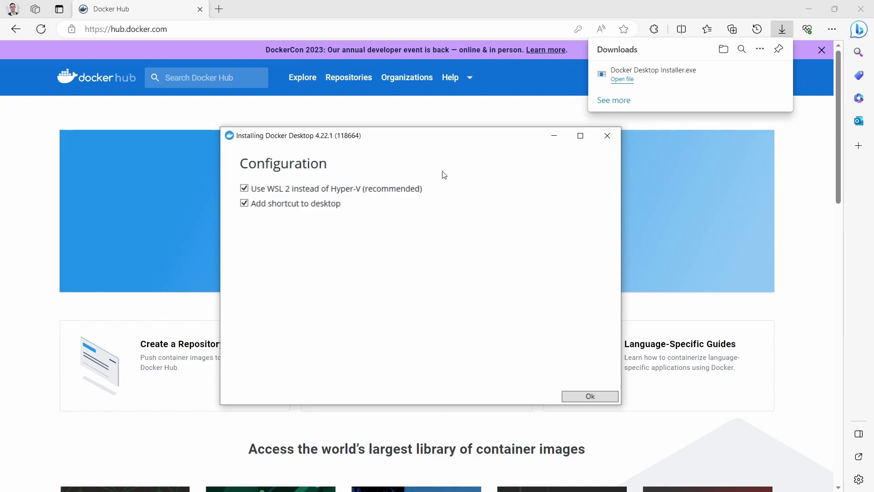
Step: Install Docker Desktop 4.22.1 with Use WSL 2 and Add shortcut to desktop kept enabled
left_click(581, 397)
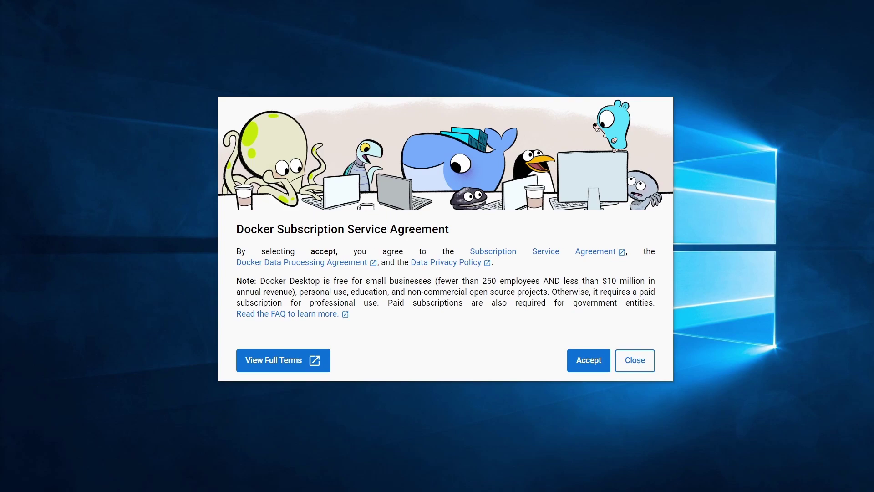
Step: Accept the Docker subscription agreement and quit the WSL kernel version error dialog
left_click(587, 363)
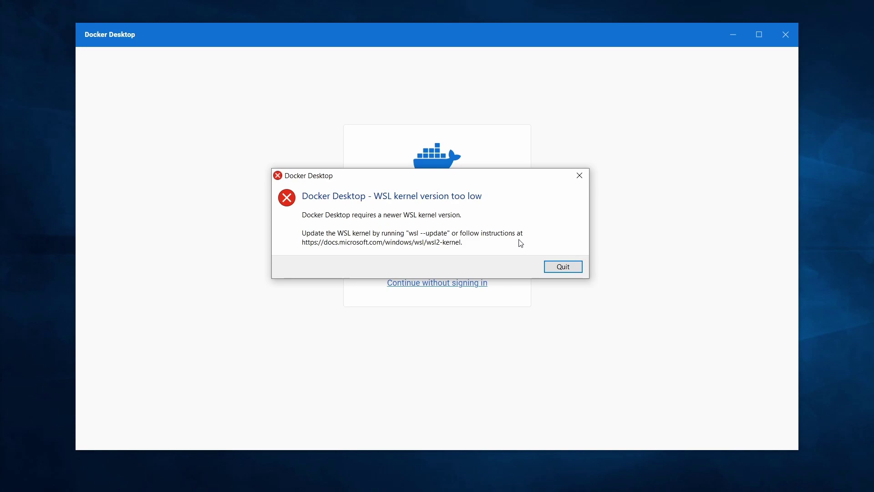
left_click(561, 268)
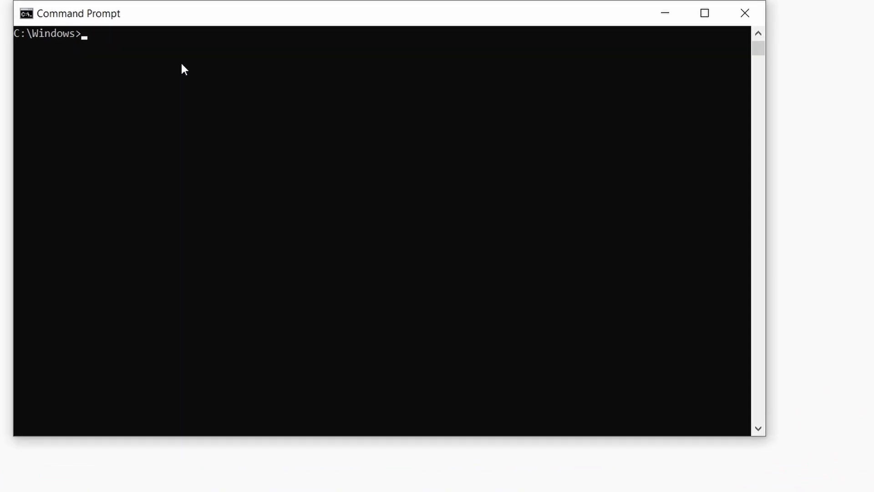
Step: Run wsl --update in Command Prompt, then close the window
type("wsl --update")
key("Return")
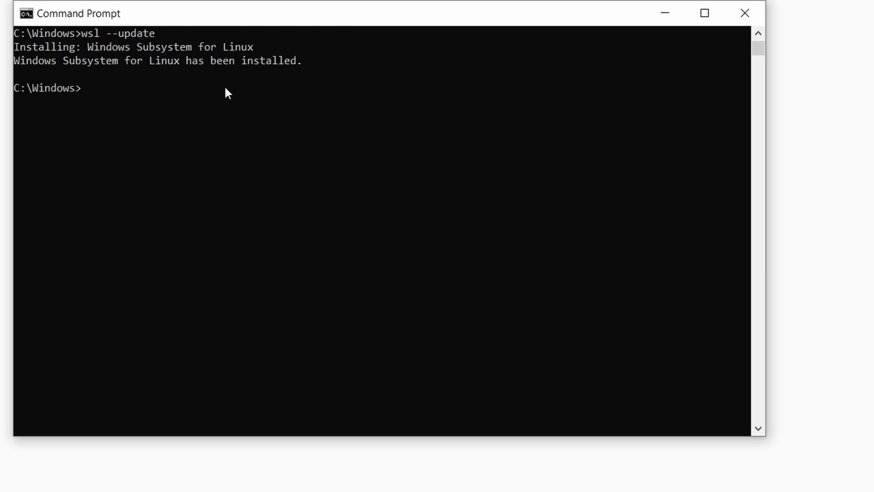
left_click(746, 14)
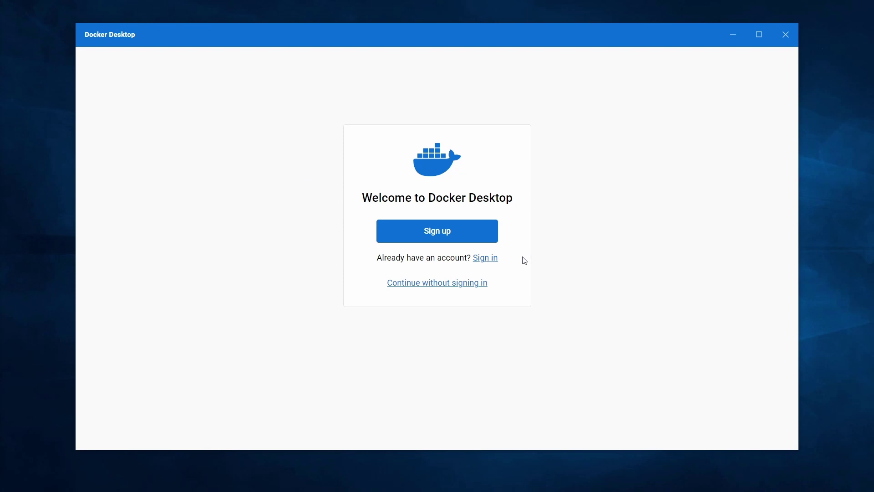
Step: Sign in to a Docker account from the welcome screen and maximize the Docker Desktop window
left_click(491, 260)
double_click(726, 33)
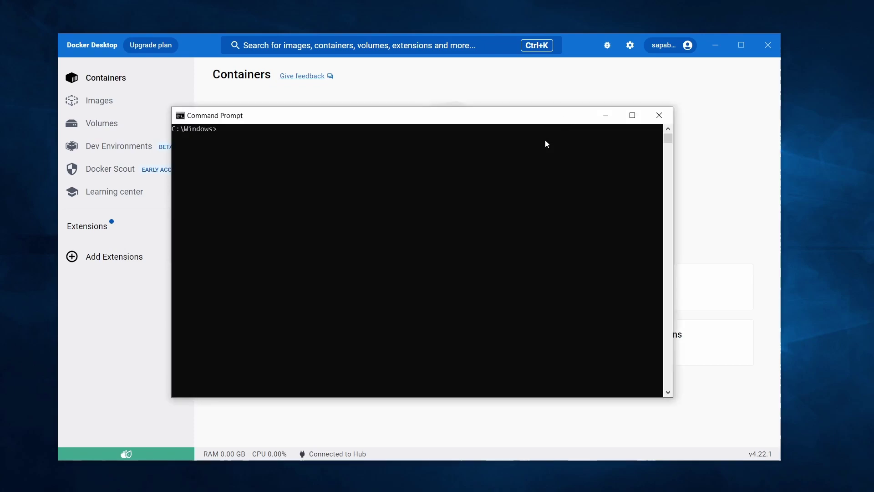
Step: Focus the new Command Prompt, then return to the sapse/abap-platform-trial page on Docker Hub
left_click(461, 175)
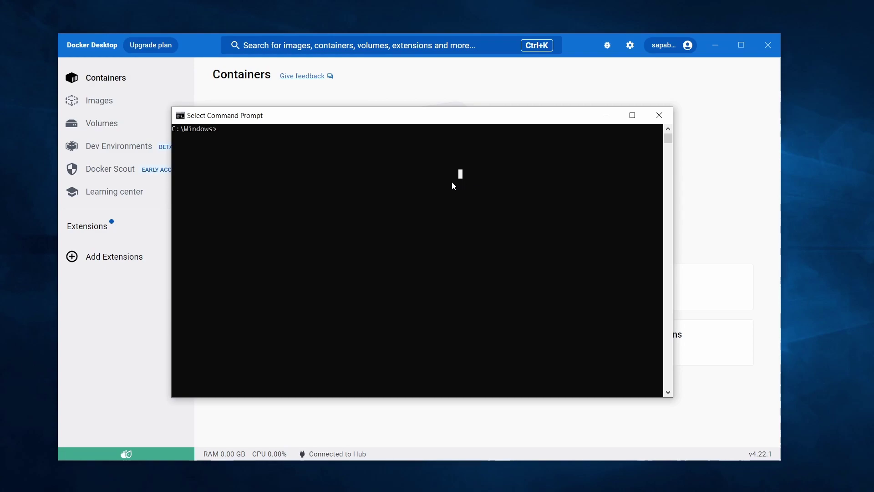
left_click(301, 147)
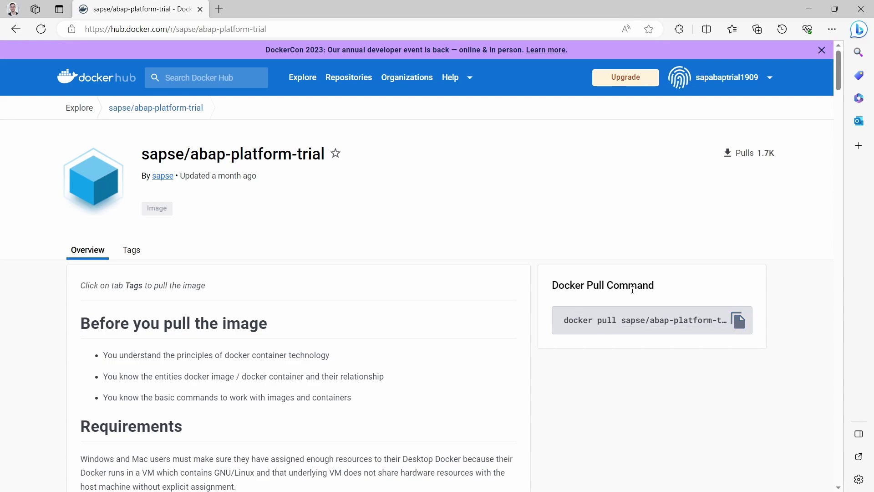
Step: Copy the Docker Hub pull command and paste 'docker pull sapse/abap-platform-trial' into Command Prompt
left_click(740, 322)
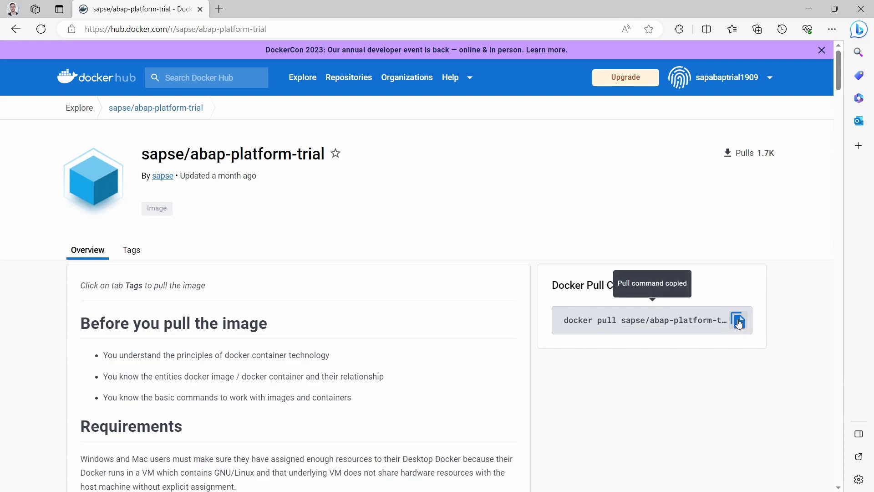
left_click(301, 146)
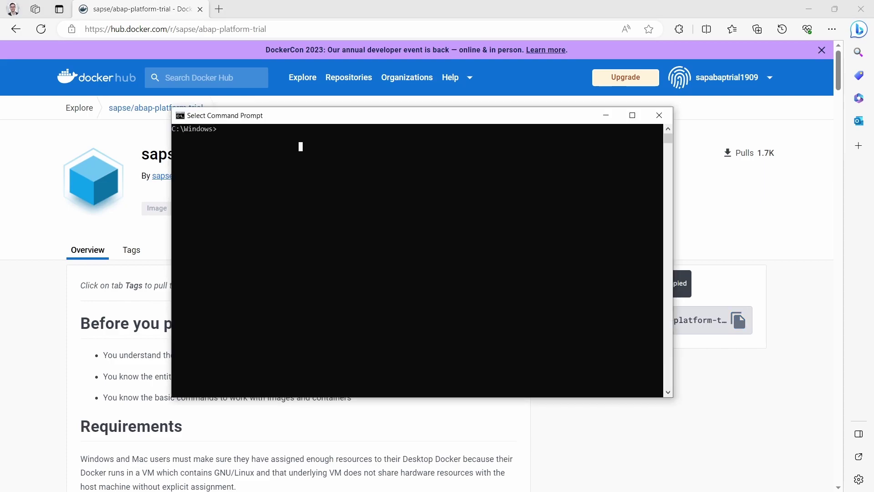
key("ctrl+v")
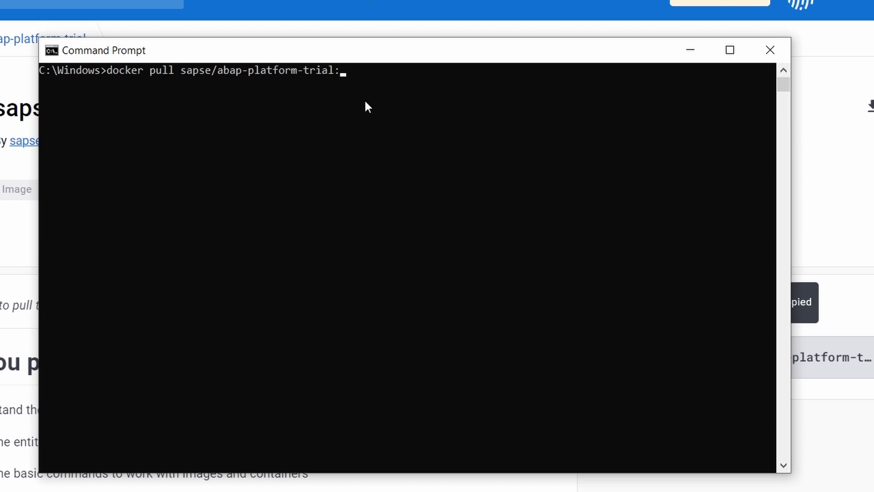
Step: Add the 1909 tag and run docker pull sapse/abap-platform-trial:1909 until every layer is pulled
type("1909")
key("Return")
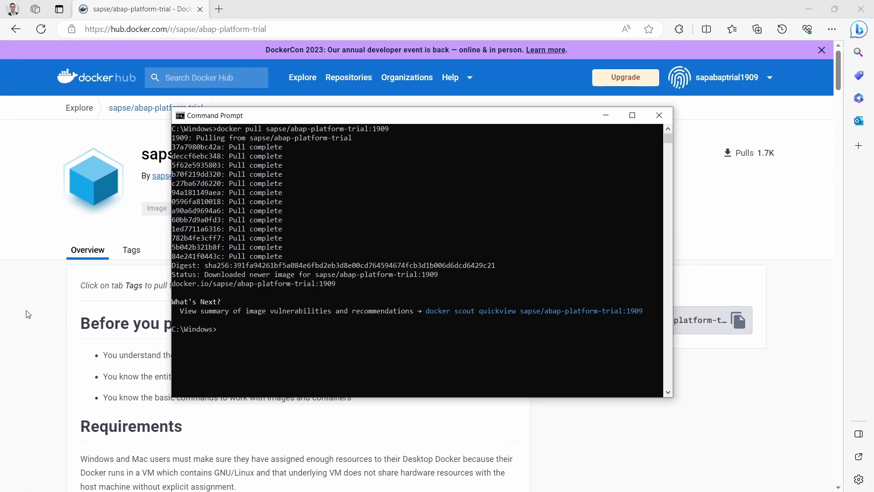
Step: Select the docker run commands in Docker Hub's Run section, then return to Command Prompt
left_click(30, 312)
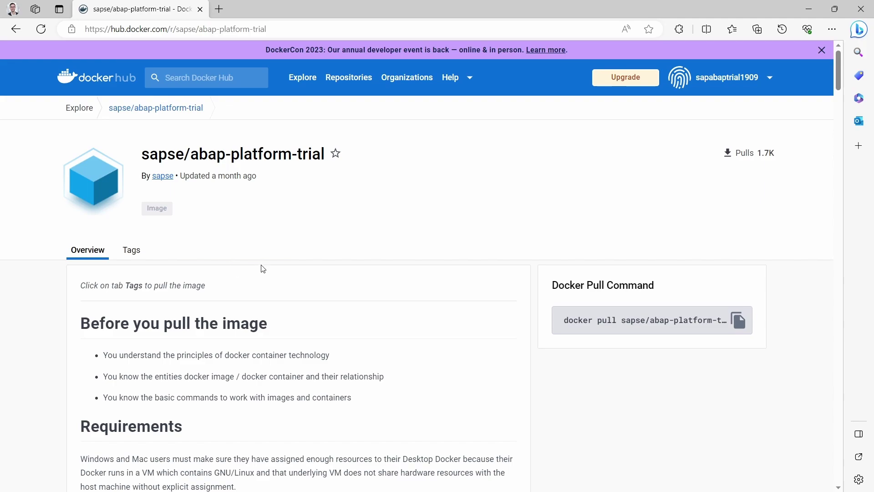
scroll(266, 278, "down", 15)
scroll(268, 280, "down", 3)
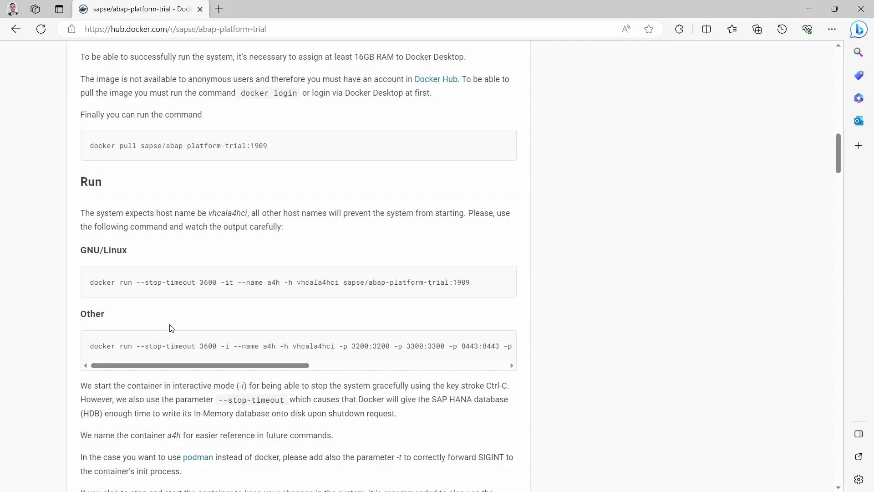
key("ctrl+a")
left_click(96, 348)
left_click_drag(91, 347, 179, 365)
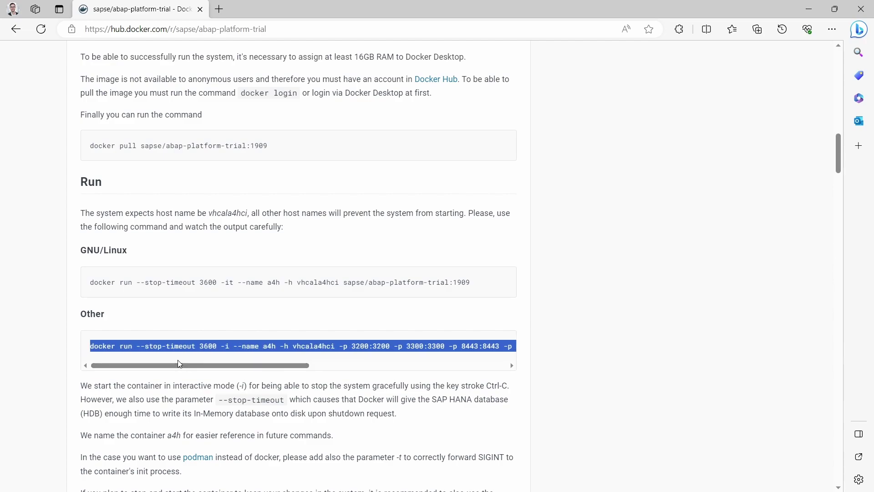
left_click(191, 344)
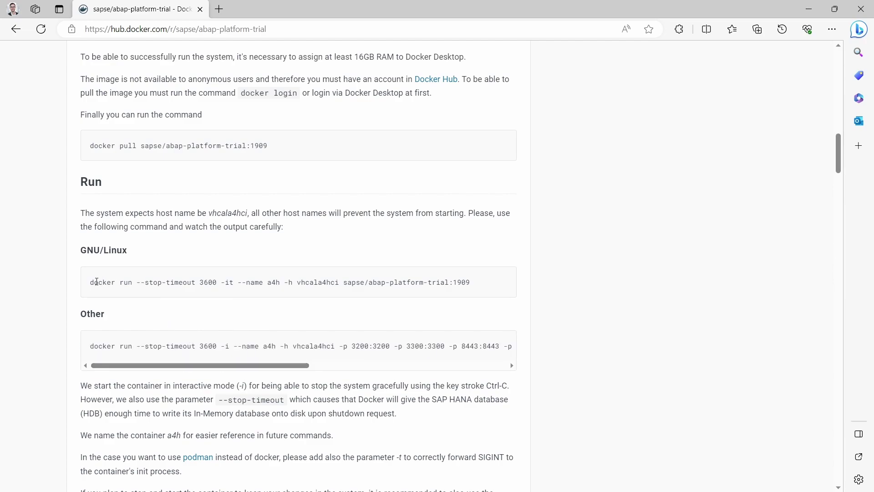
left_click_drag(482, 281, 91, 282)
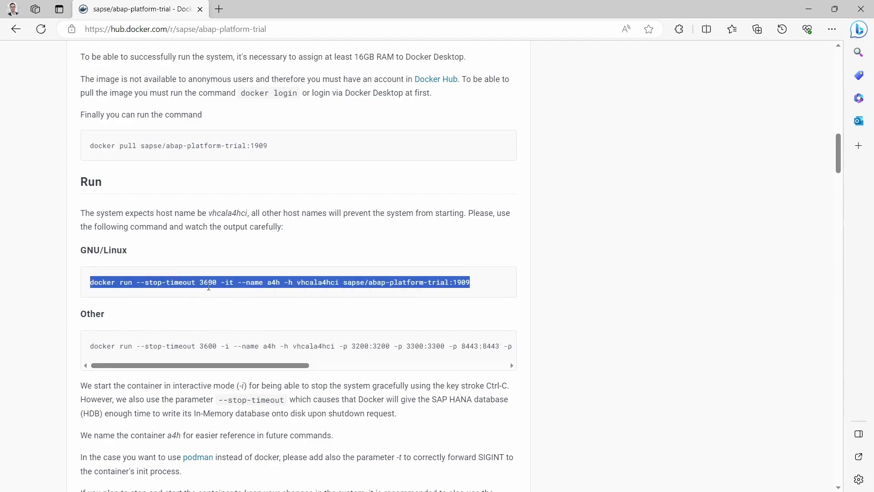
left_click(216, 345)
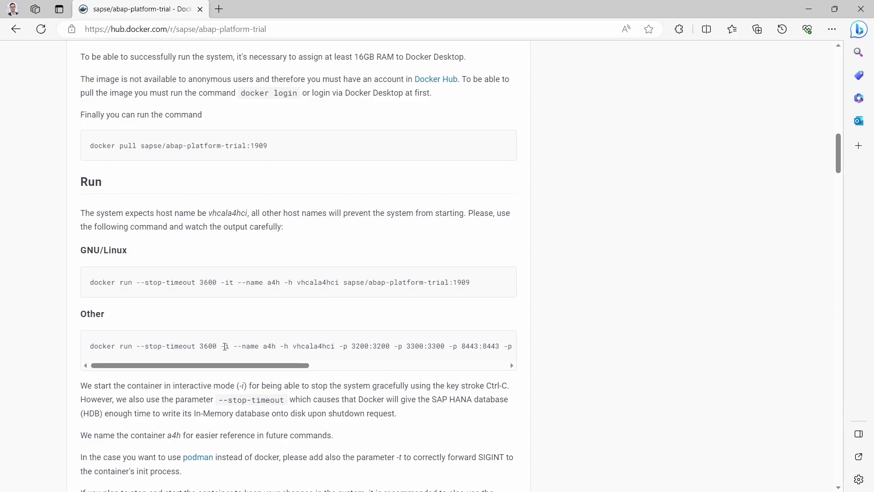
key("alt+Tab")
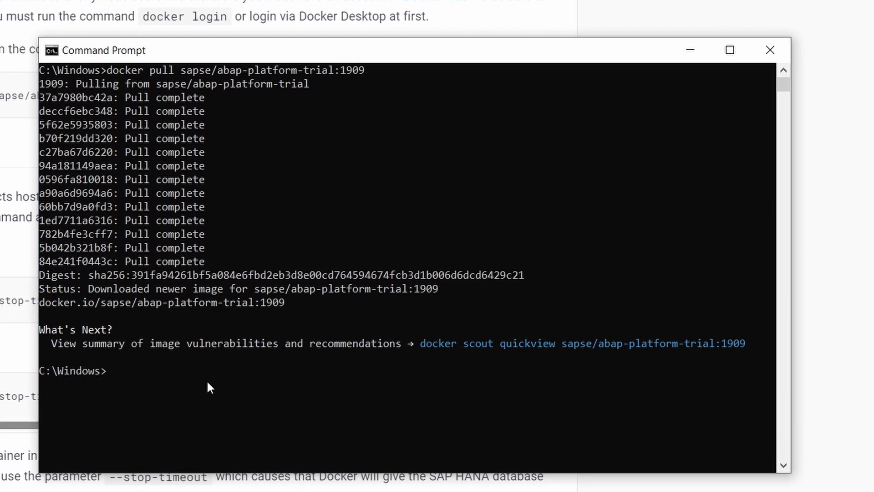
Step: Run the pasted docker run command for the a4h container and answer the SAP license with Accept
key("ctrl+v")
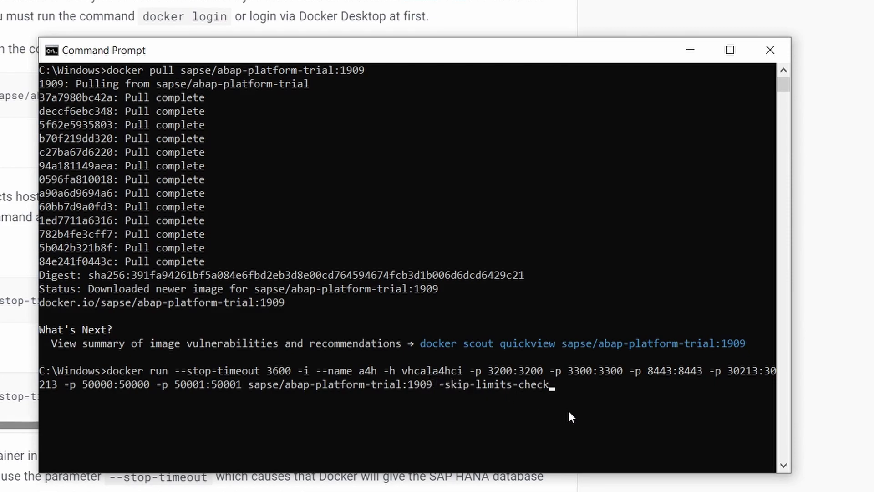
key("Return")
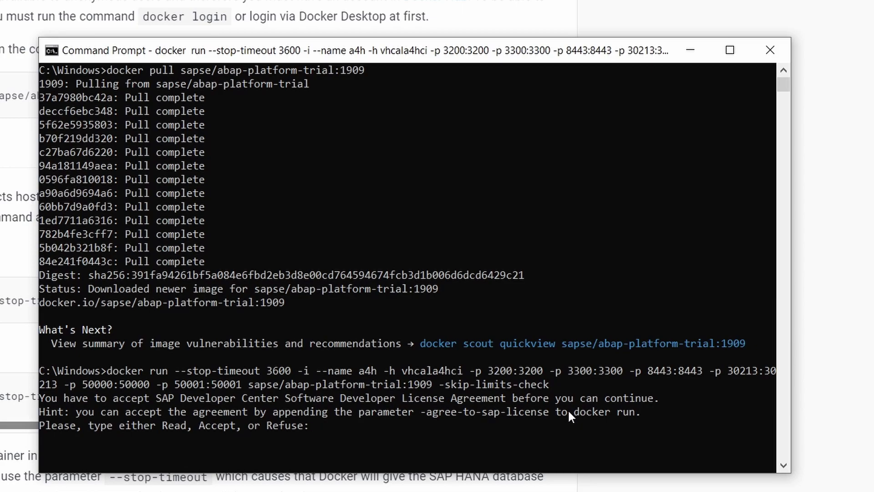
type("Accept")
key("Return")
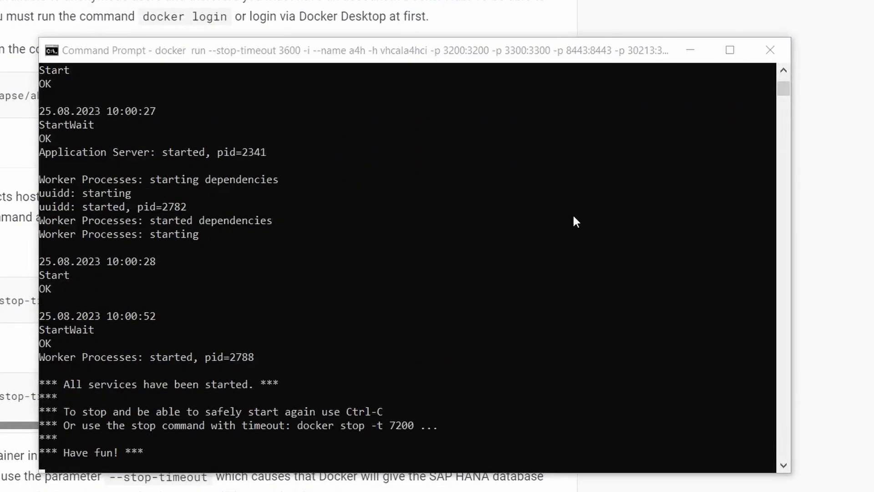
Step: Wait in Command Prompt until the a4h container reports 'All services have been started'
left_click(551, 189)
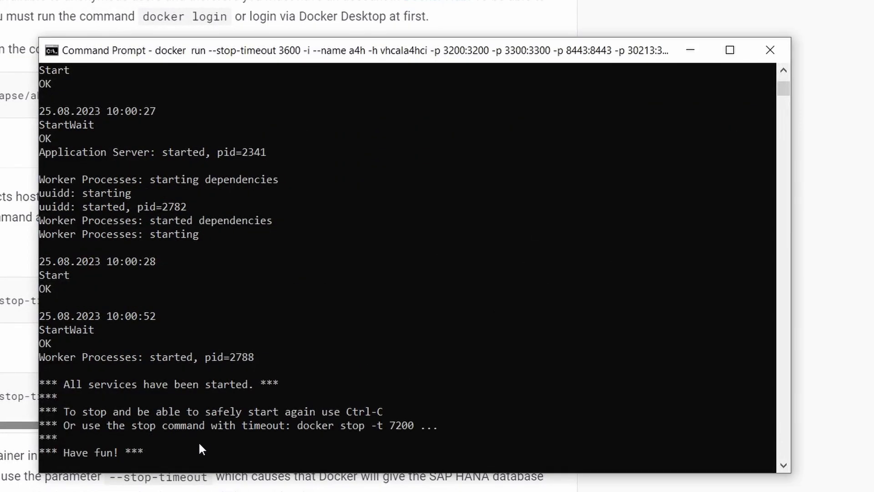
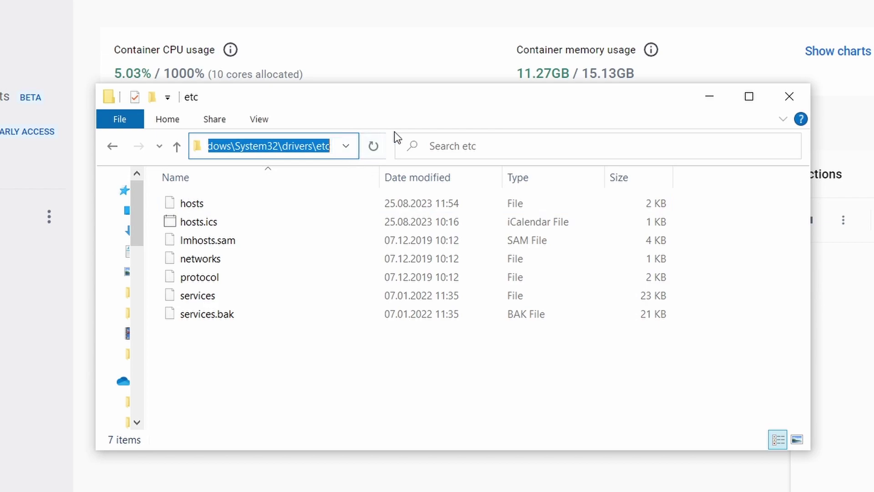
Step: Open the hosts file from C:\Windows\System32\drivers\etc in Notepad++
left_click_drag(88, 260, 0, 205)
left_click(173, 141)
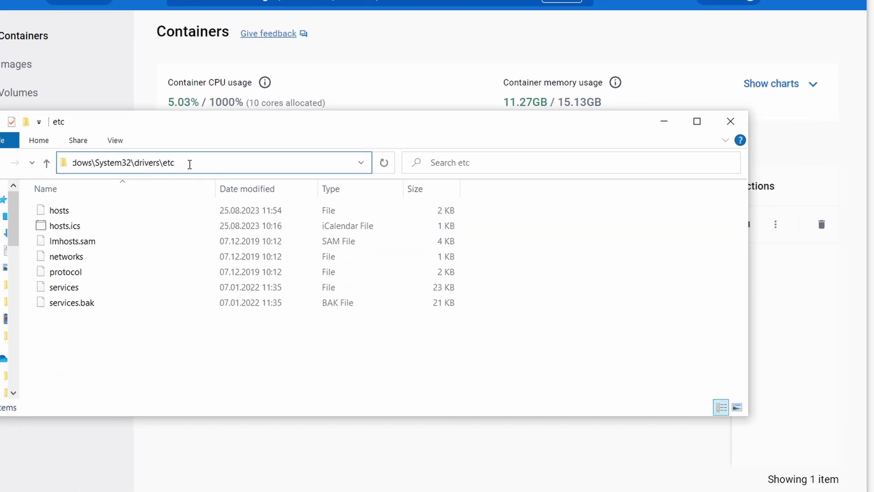
key("ctrl+a")
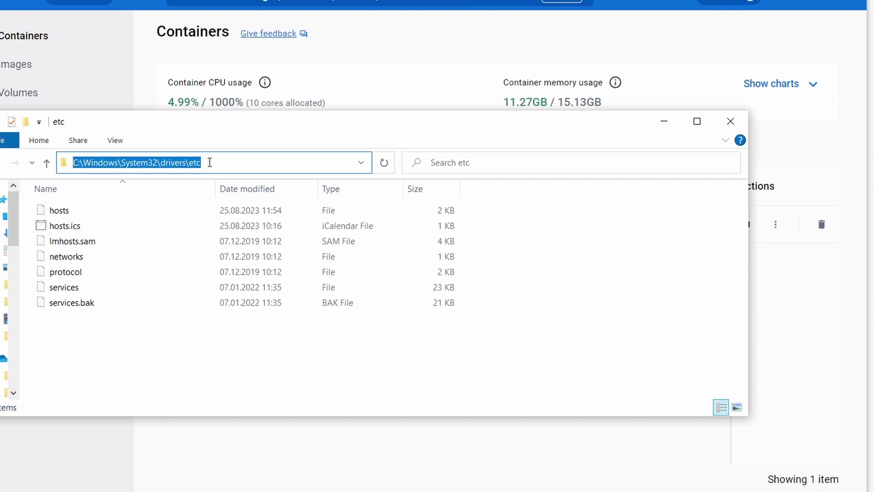
left_click(101, 211)
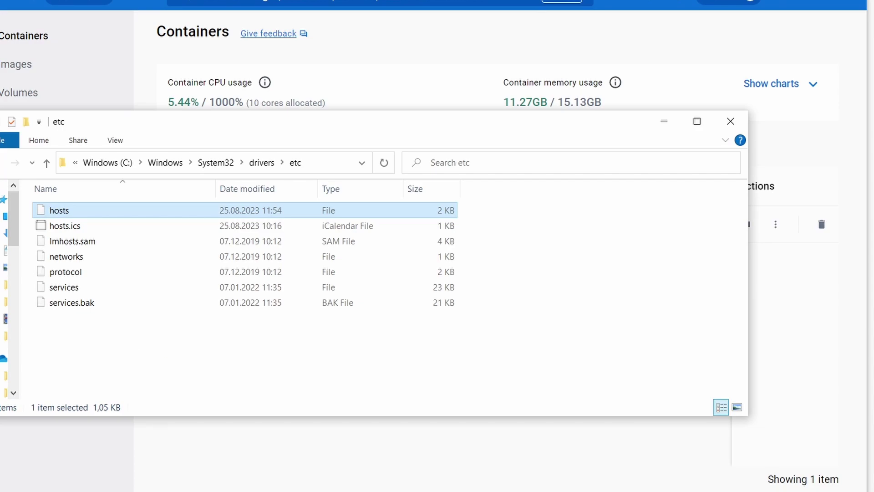
key("Return")
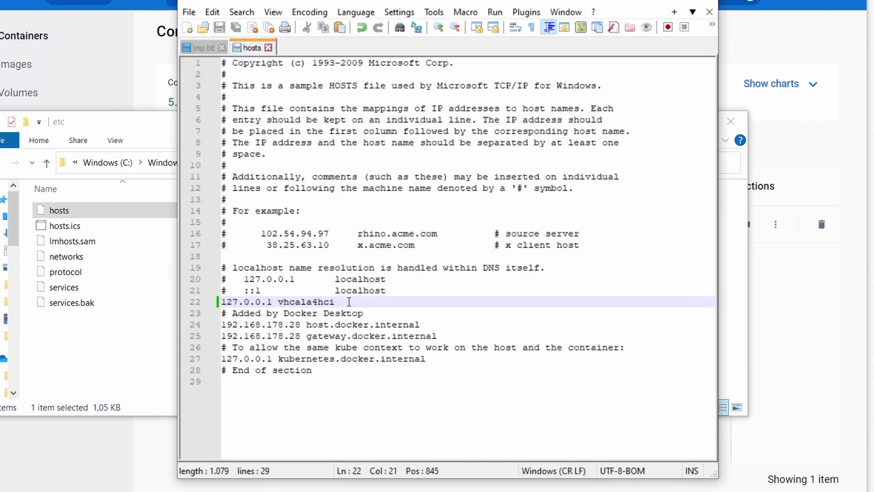
Step: Highlight the 127.0.0.1 vhcala4hci entry on line 22, the # comment on line 21, and vhcala4hci
key("shift+Home")
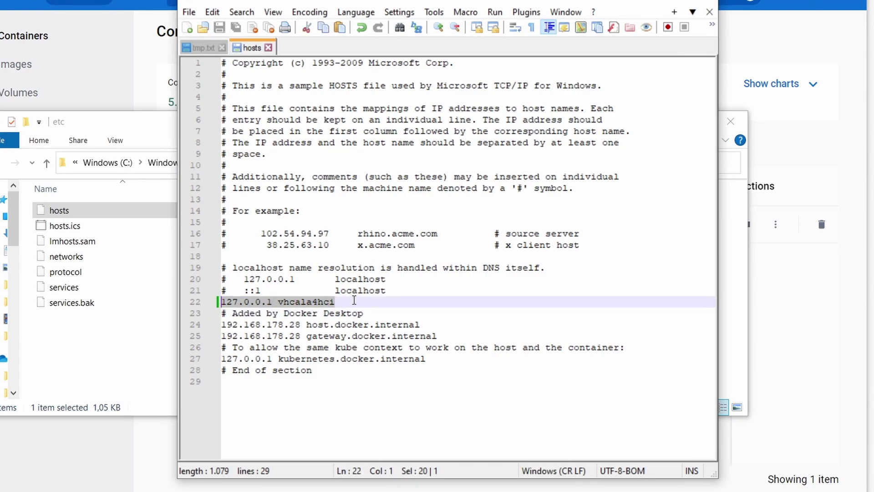
left_click(356, 300)
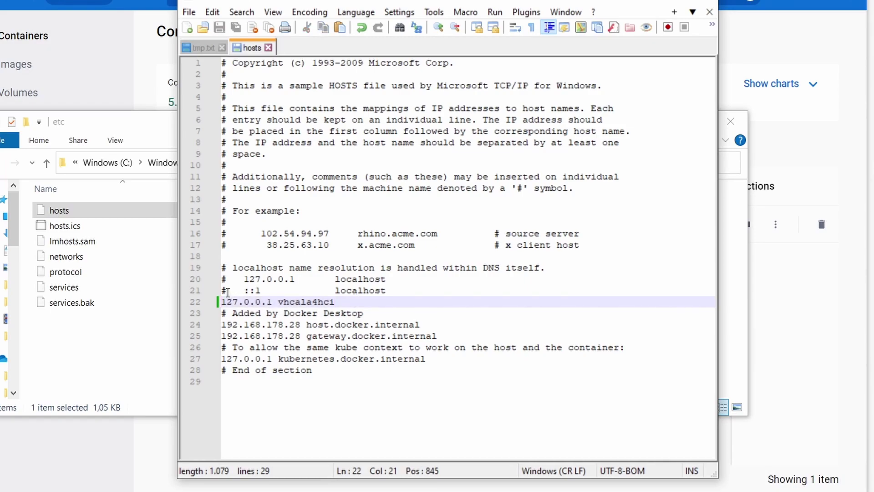
left_click_drag(228, 292, 221, 292)
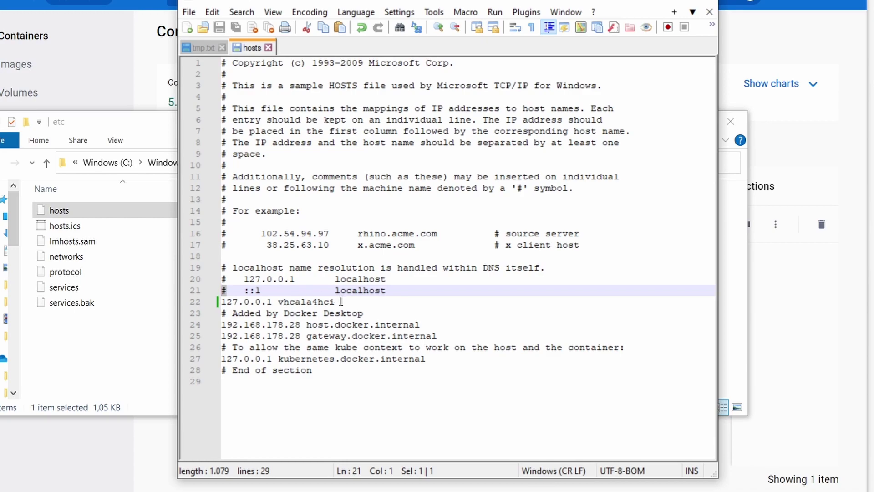
left_click_drag(280, 302, 360, 300)
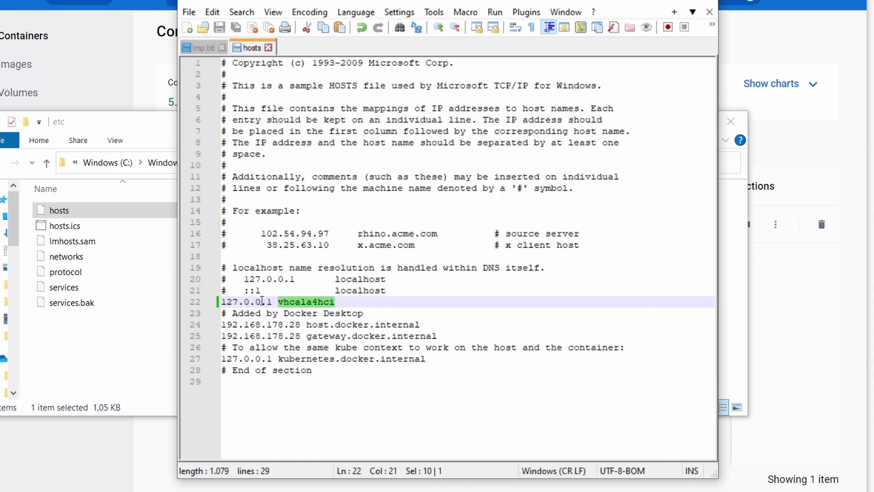
key("Right")
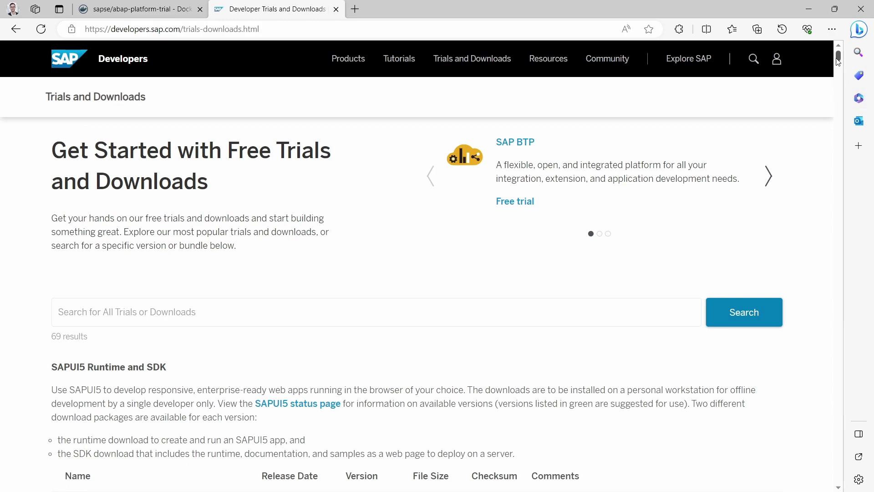
Step: Find ABAP Platform 1909 Developer Edition and choose its SAP GUI for Windows download
left_click_drag(840, 60, 837, 475)
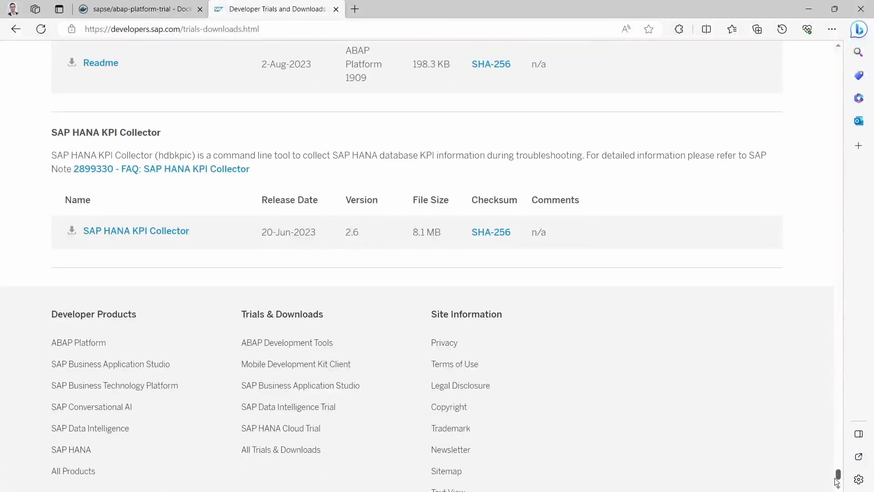
scroll(523, 357, "up", 5)
scroll(367, 301, "up", 3)
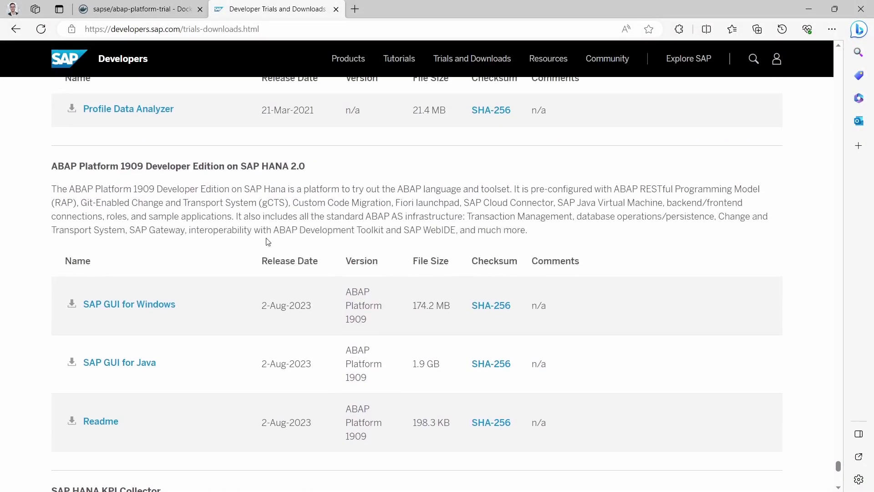
triple_click(167, 164)
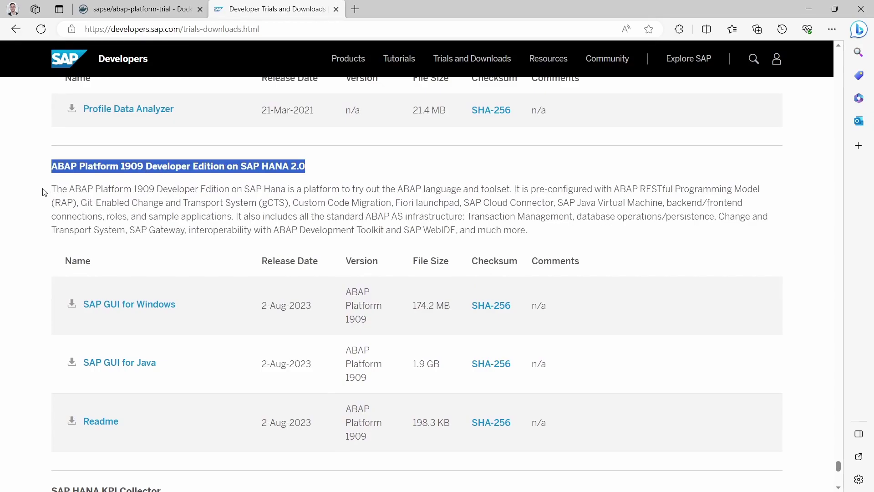
left_click(46, 192)
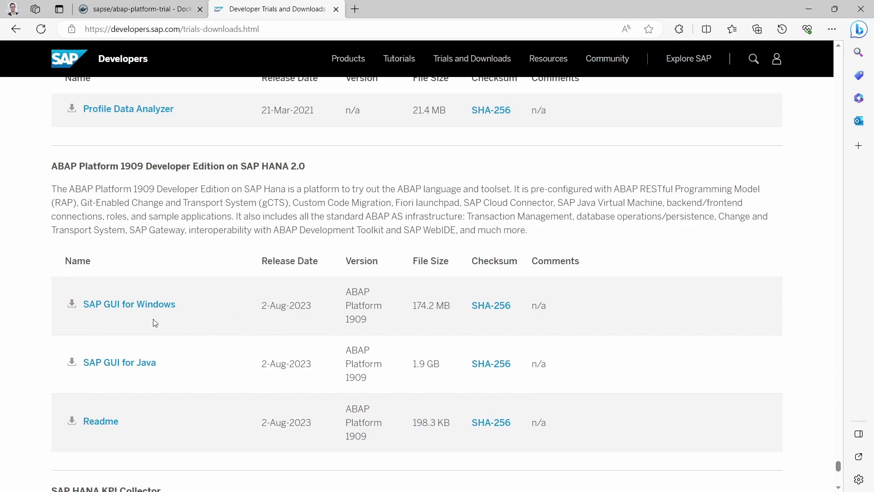
left_click(135, 309)
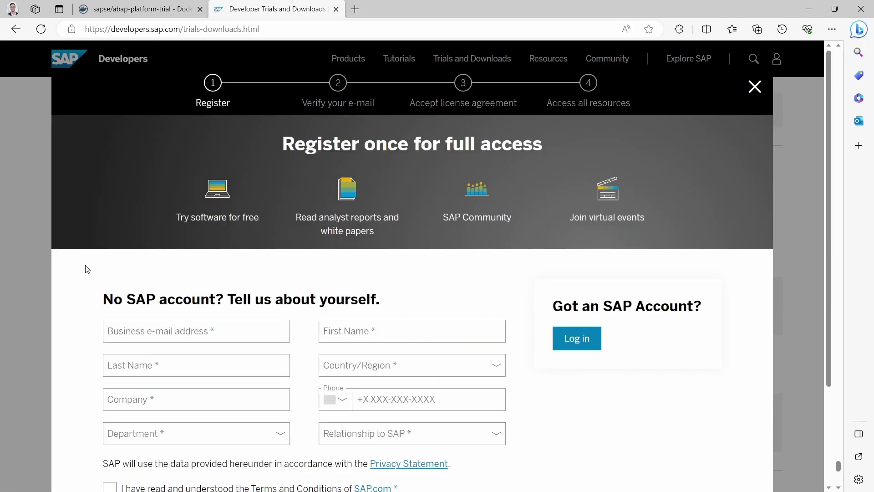
Step: Scroll through the 'Tell us about yourself' registration form, leaving it unfilled
scroll(79, 273, "down", 2)
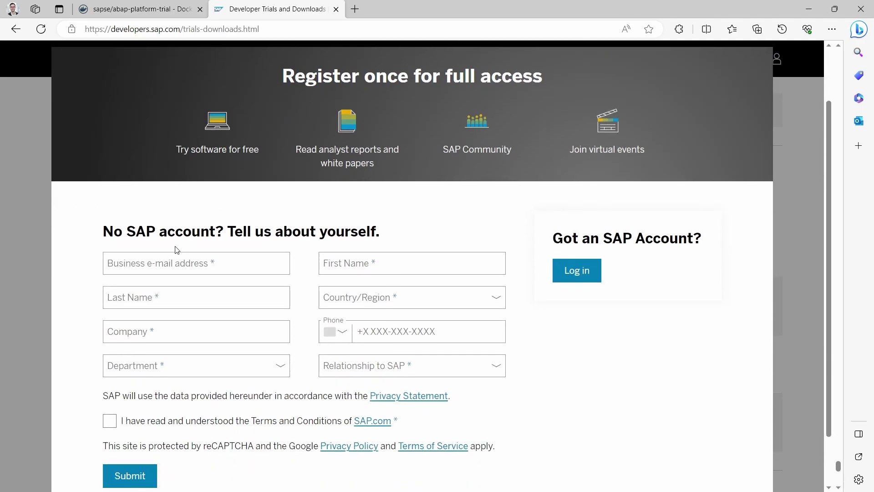
scroll(175, 249, "down", 1)
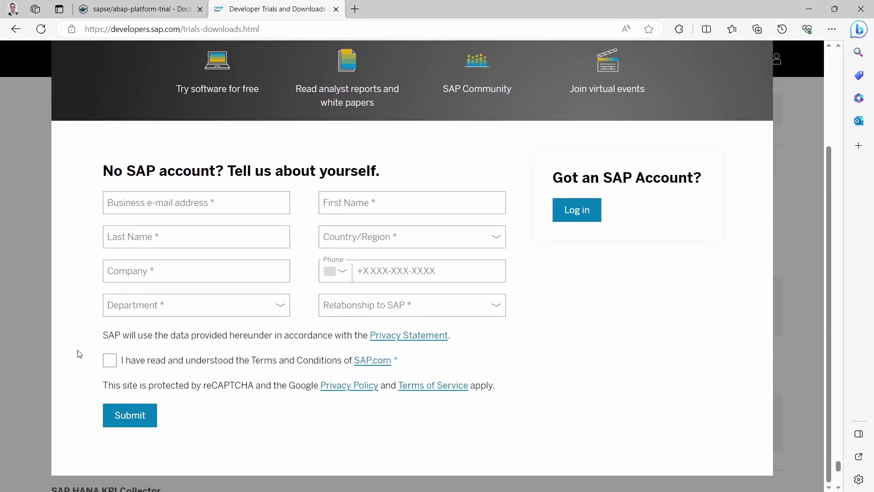
scroll(80, 353, "up", 1)
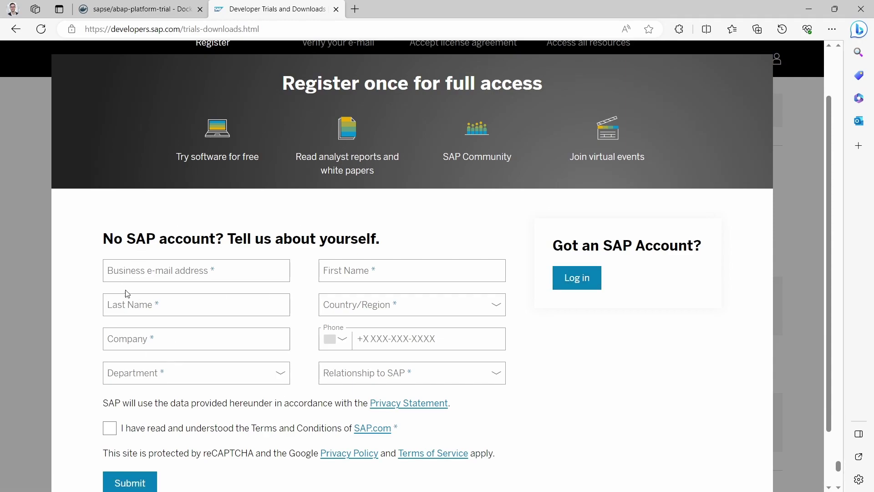
scroll(78, 318, "down", 1)
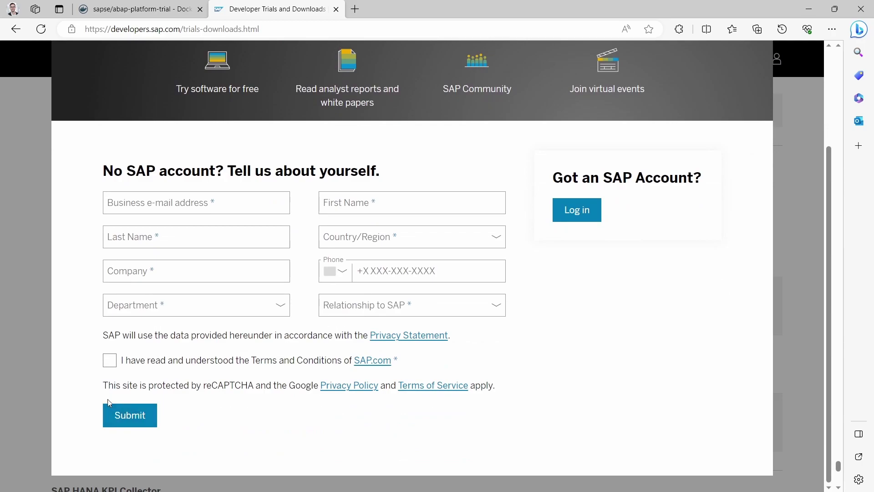
scroll(540, 342, "up", 1)
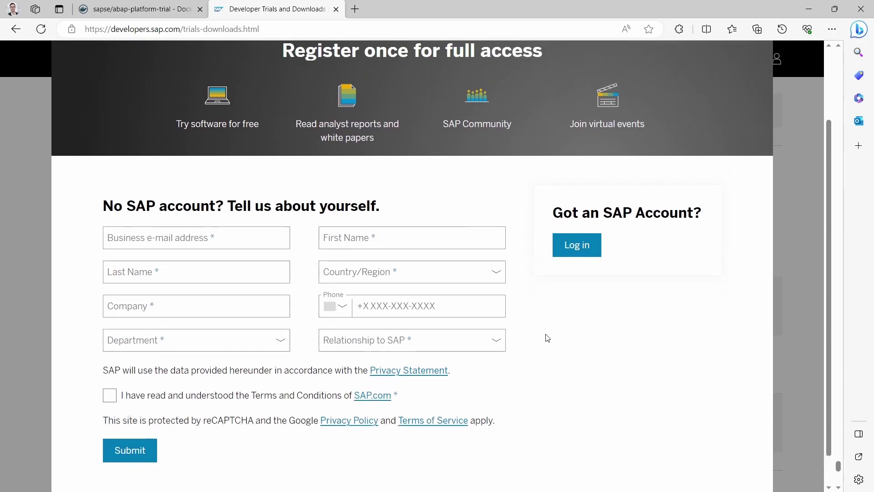
scroll(547, 338, "up", 2)
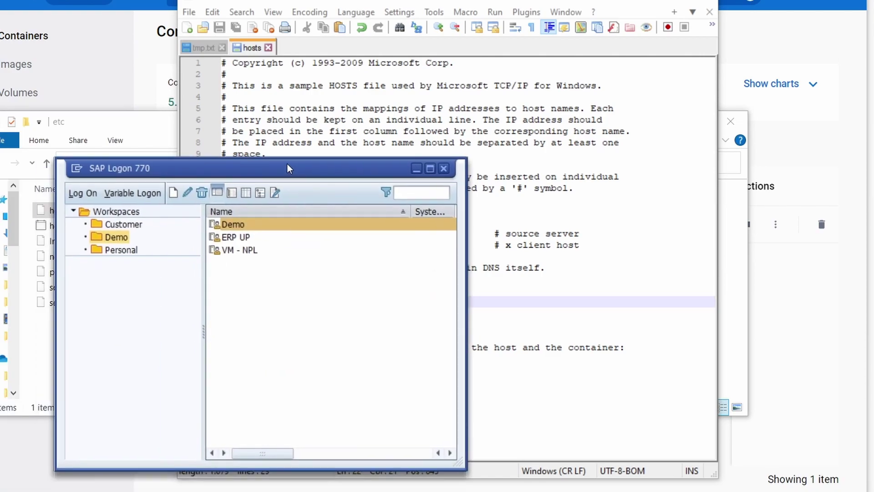
Step: Create a new SAP Logon connection of type User Specified System
left_click_drag(287, 163, 398, 129)
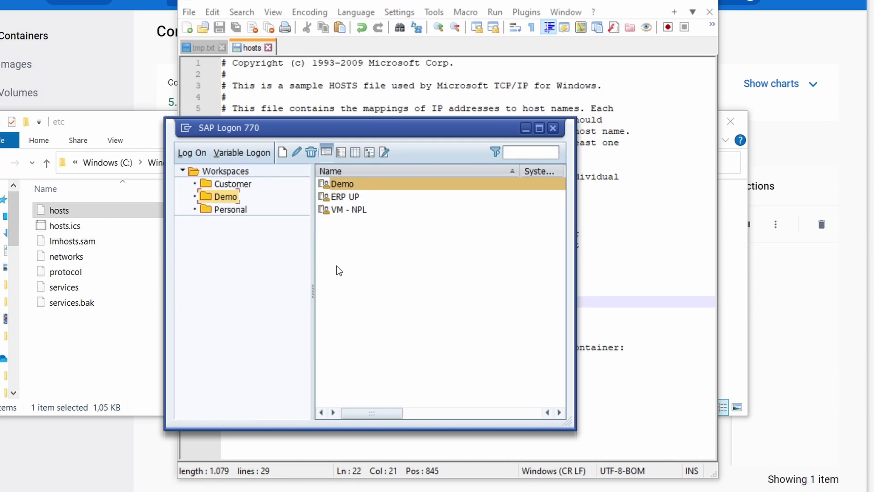
left_click(282, 154)
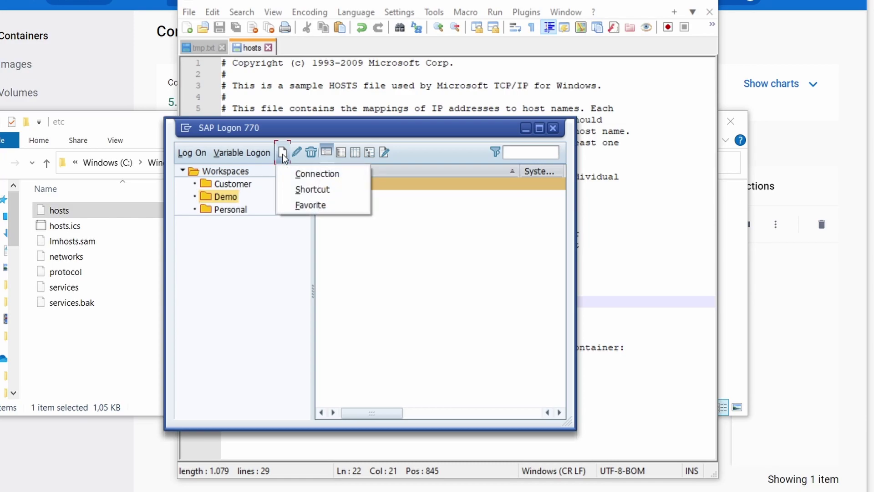
left_click(298, 173)
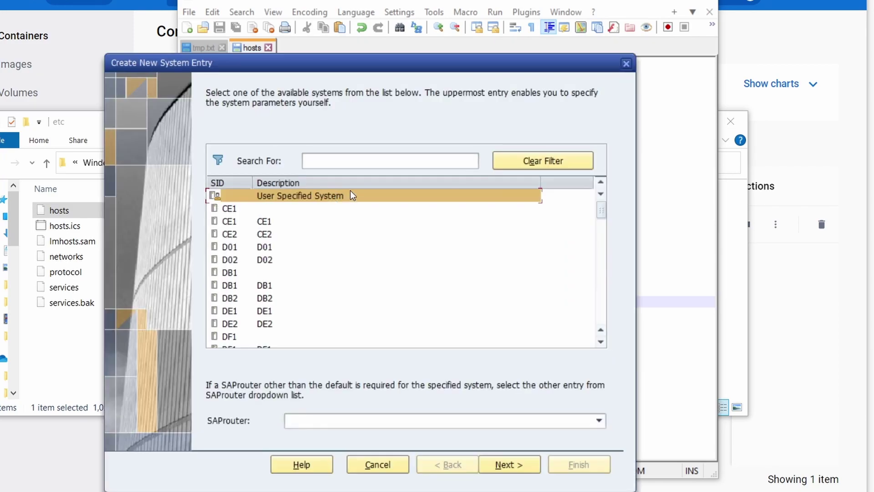
left_click(507, 461)
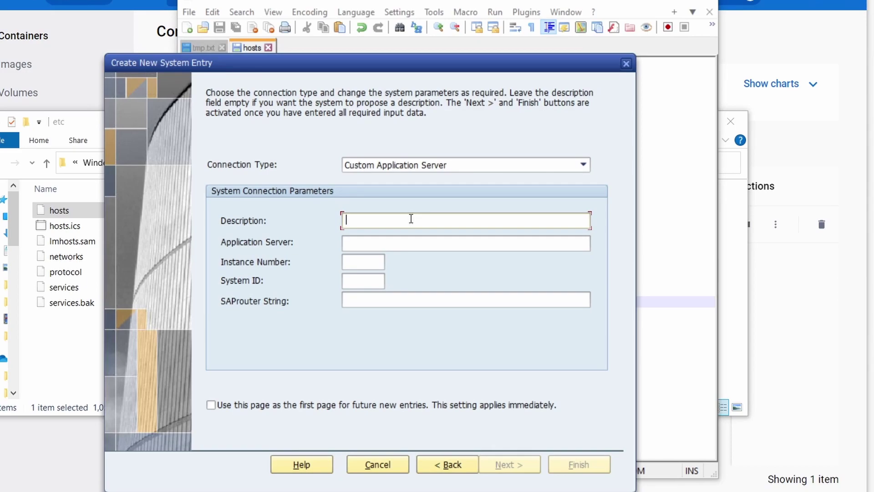
Step: Save entry 'Demo ABAP - vhcala4hci' with server vhcala4hci, instance 00, system ID A4H
type("Demo")
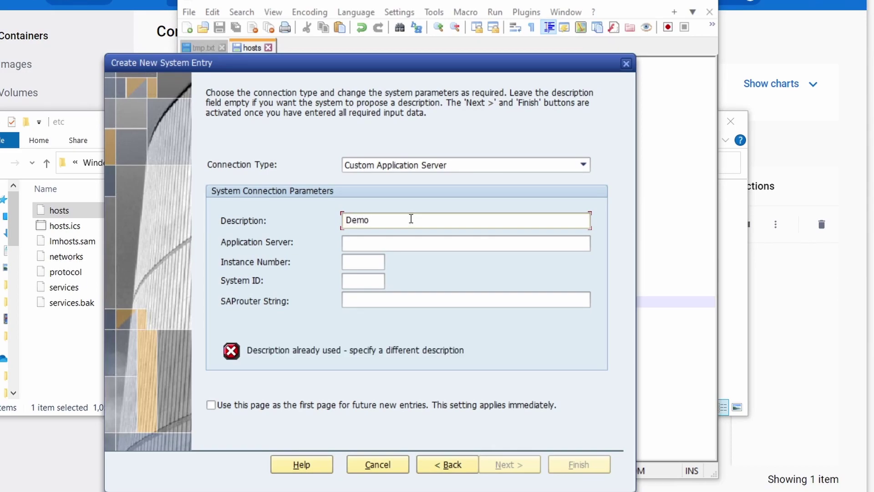
type(" ABAP")
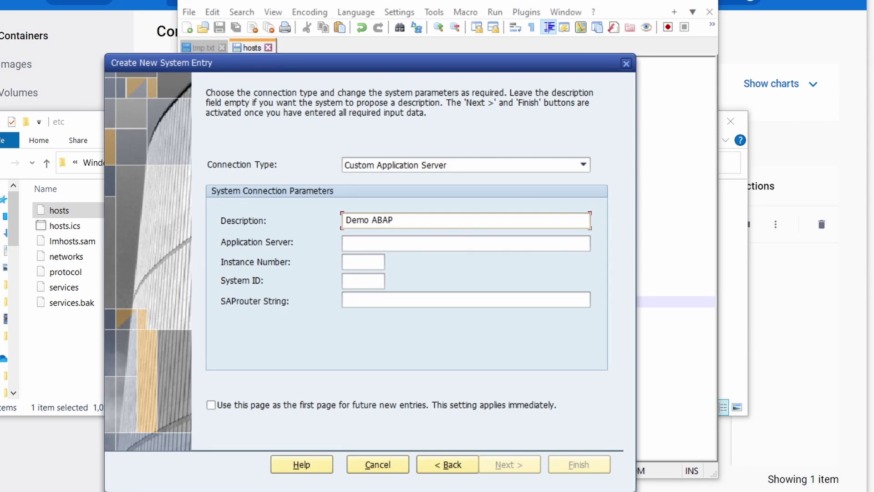
type(" - vhcala4hci")
double_click(429, 223)
key("ctrl+c")
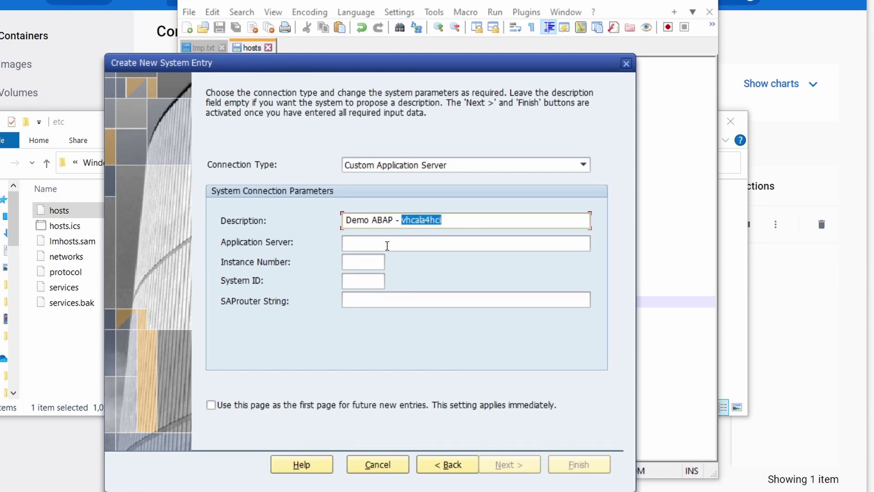
left_click(387, 245)
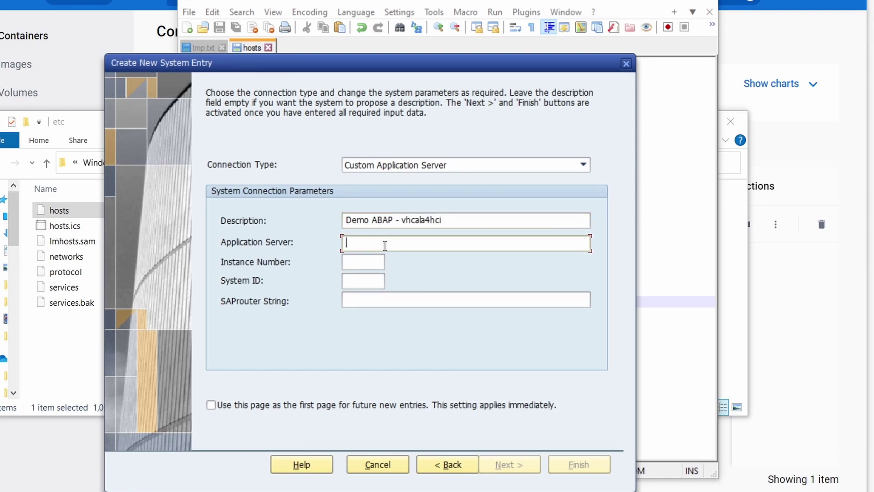
key("ctrl+v")
left_click(371, 262)
type("00")
key("Tab")
type("A4H")
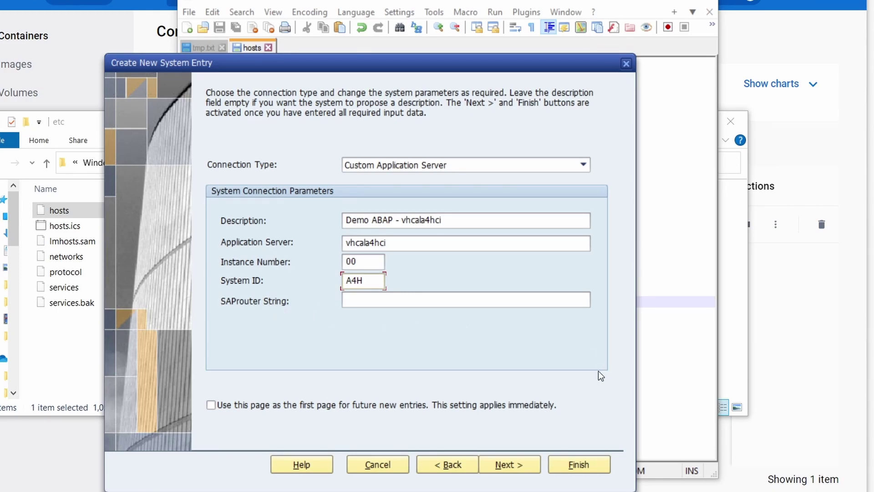
left_click(578, 464)
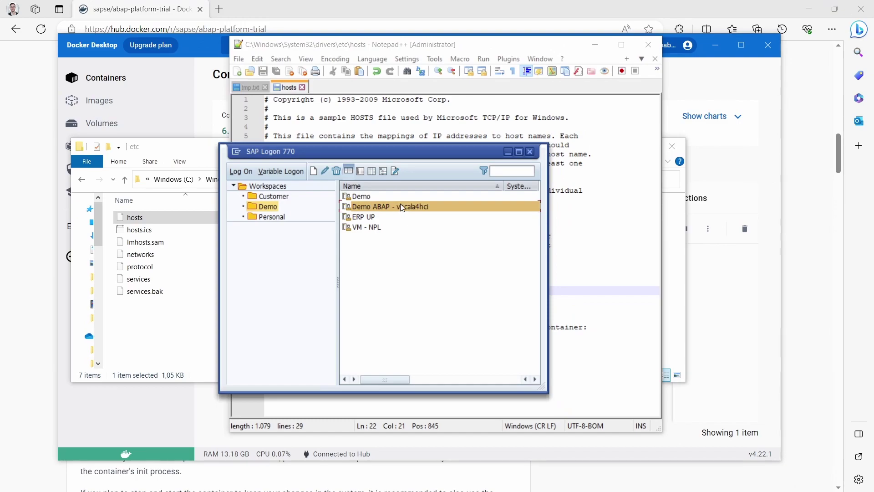
Step: Log on to the new vhcala4hci connection as DEVELOPER with the account password
key("Return")
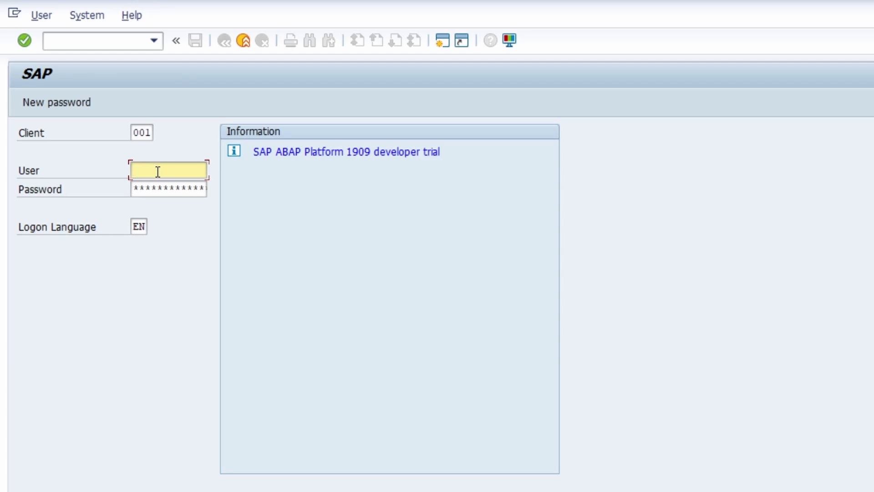
type("DEVELOPER")
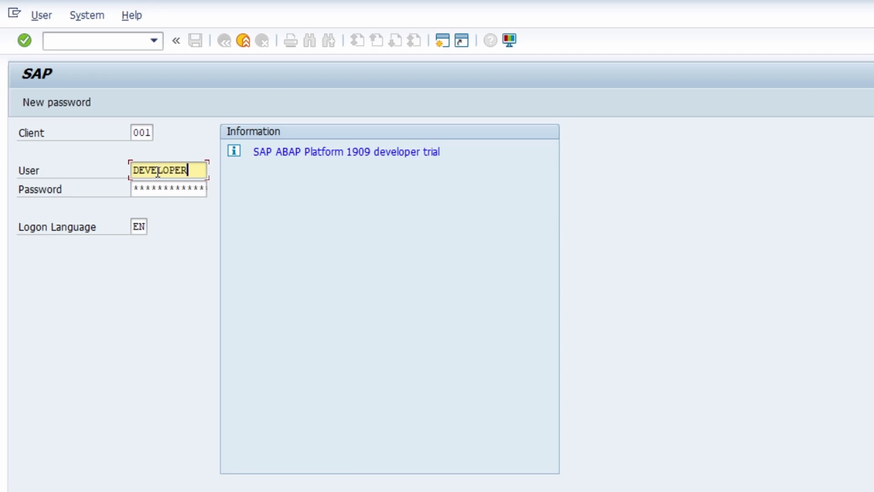
key("Tab")
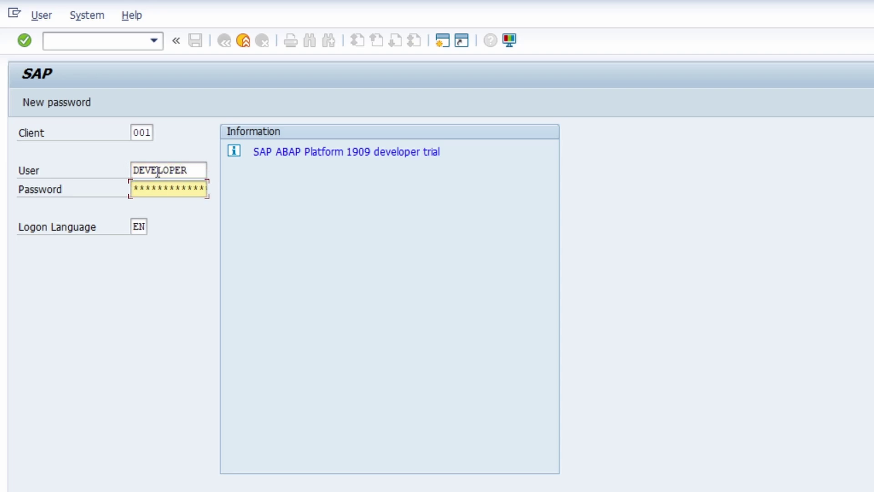
left_click(90, 44)
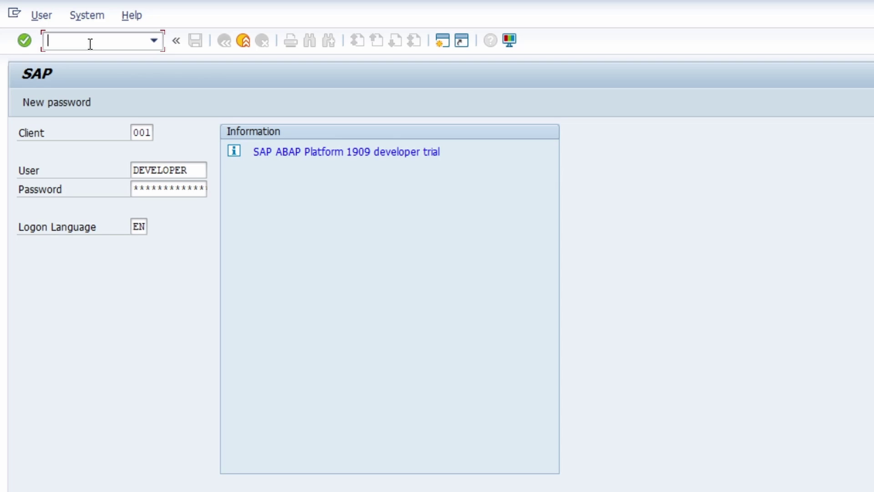
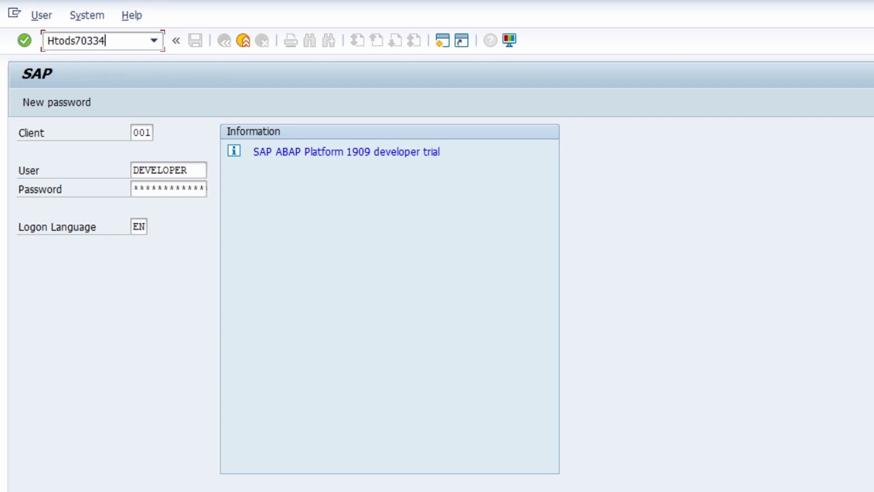
left_click_drag(124, 41, 1, 40)
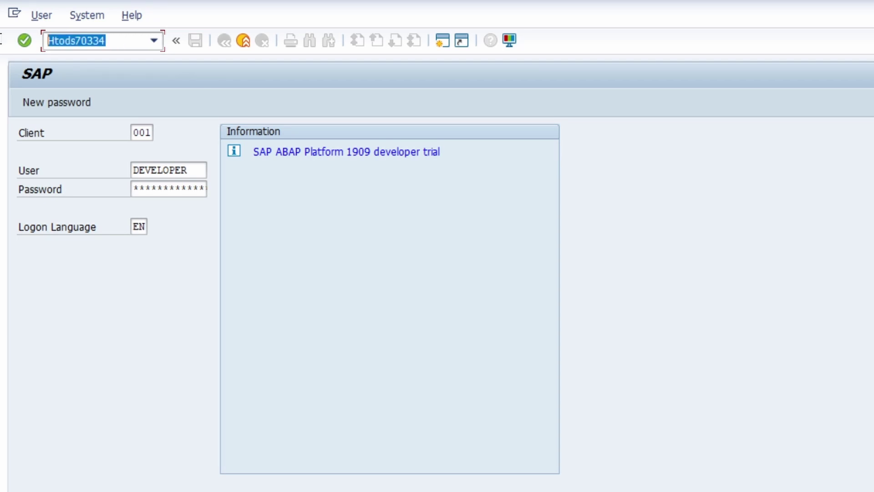
left_click(169, 190)
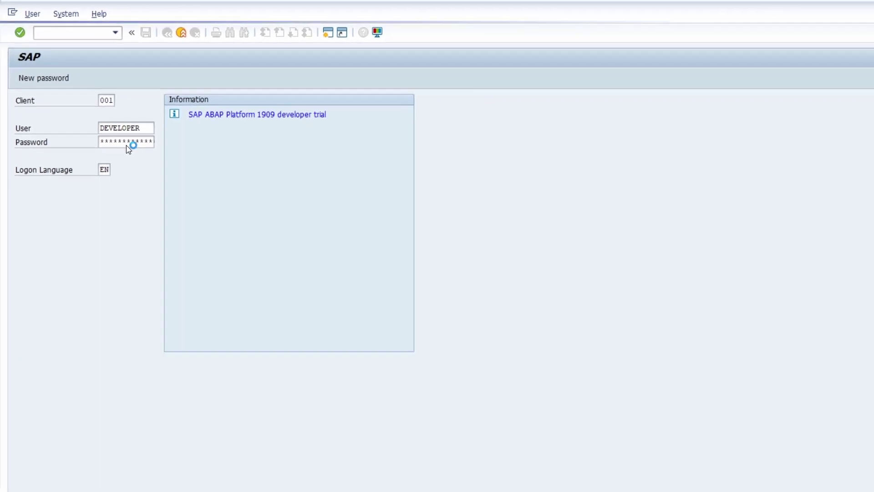
key("Return")
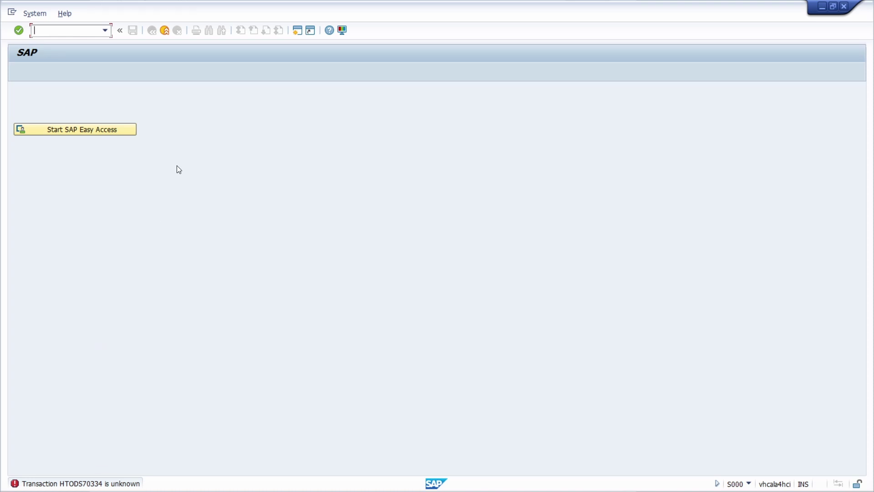
Step: Enter the SAP Easy Access menu and glance at the System menu
left_click(83, 129)
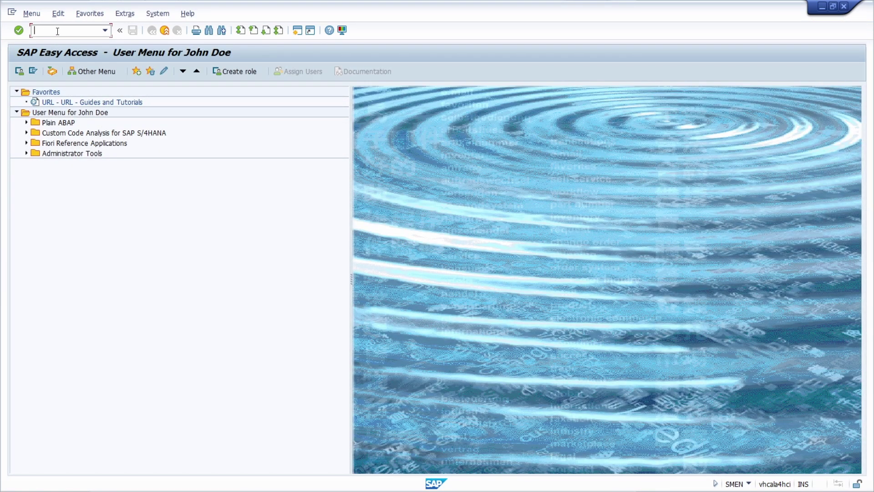
left_click(158, 14)
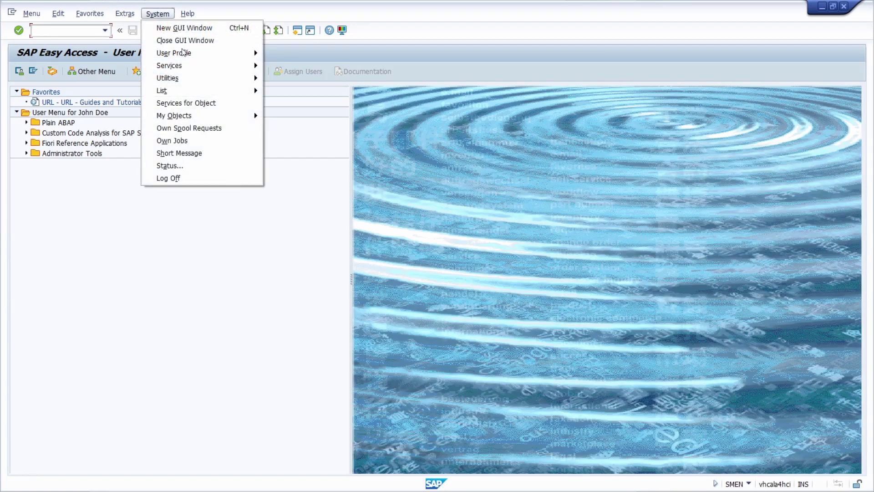
left_click(81, 28)
Step: Run su01d and display user DEVELOPER
type("su01d")
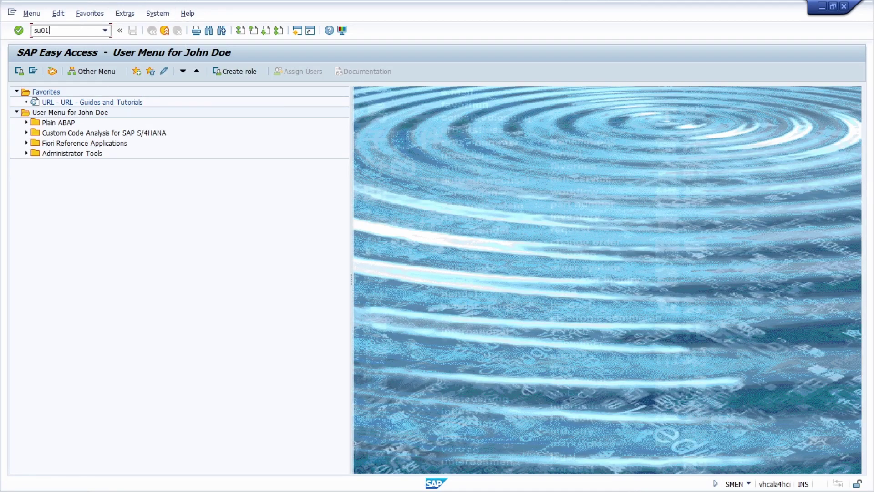
key("Return")
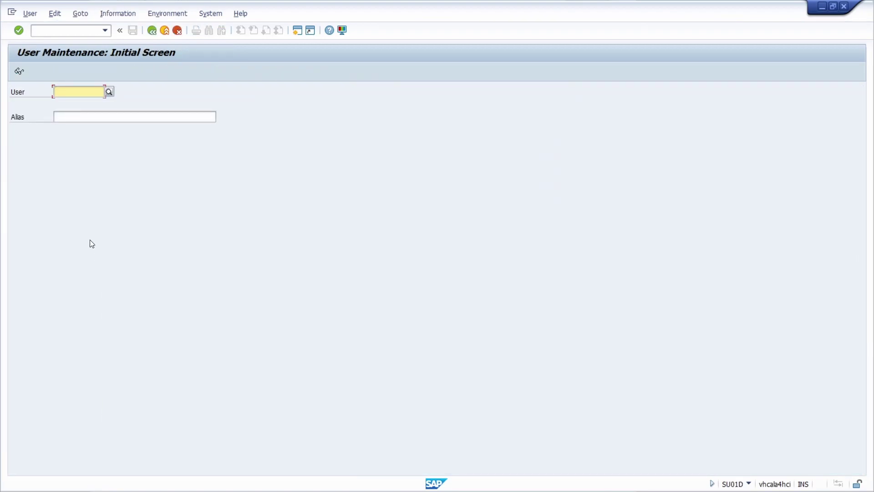
type("developer")
key("Return")
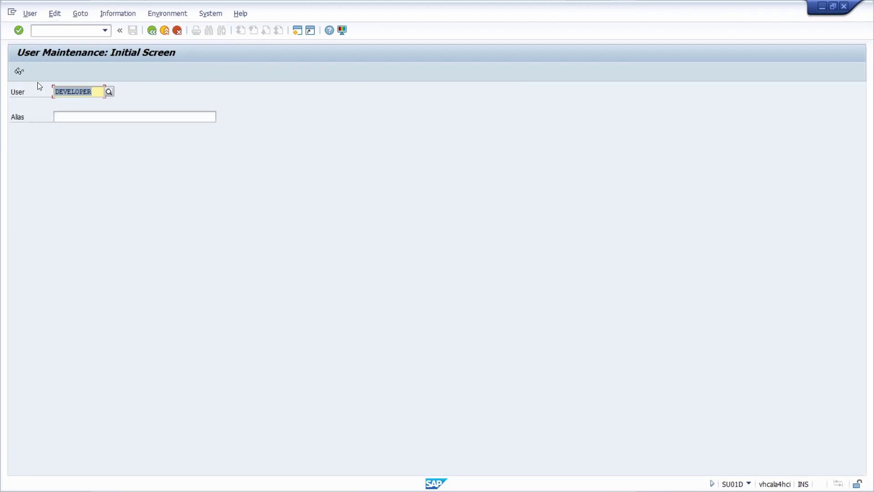
left_click(20, 72)
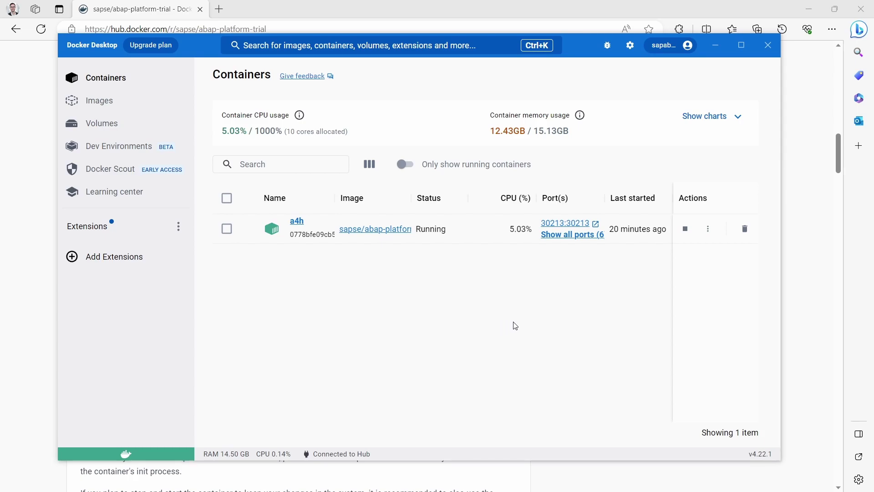
Step: Stop the a4h container in Docker Desktop
left_click(686, 231)
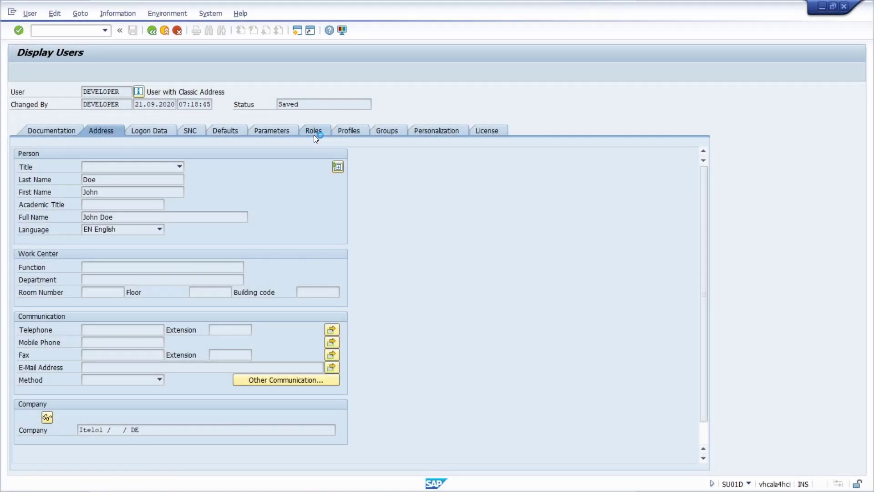
Step: Show DEVELOPER's Roles tab with ZDEVELOPER and Z_BC_GCTS_ADMIN
left_click(313, 132)
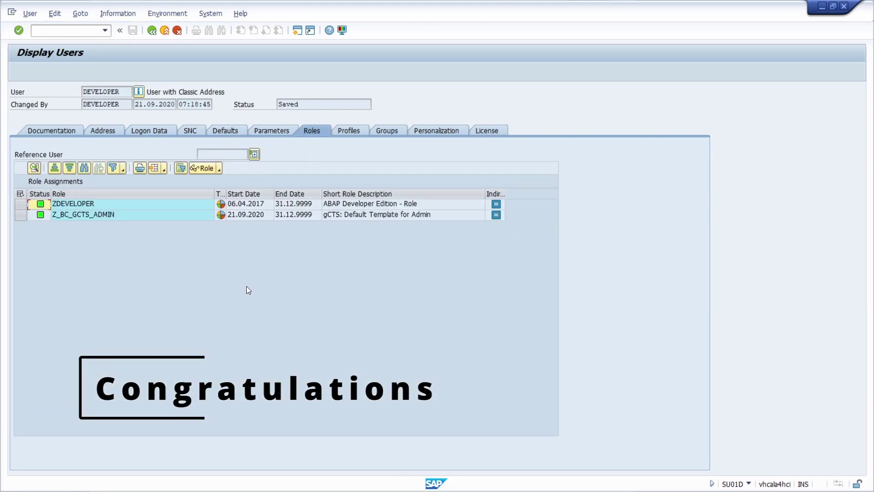